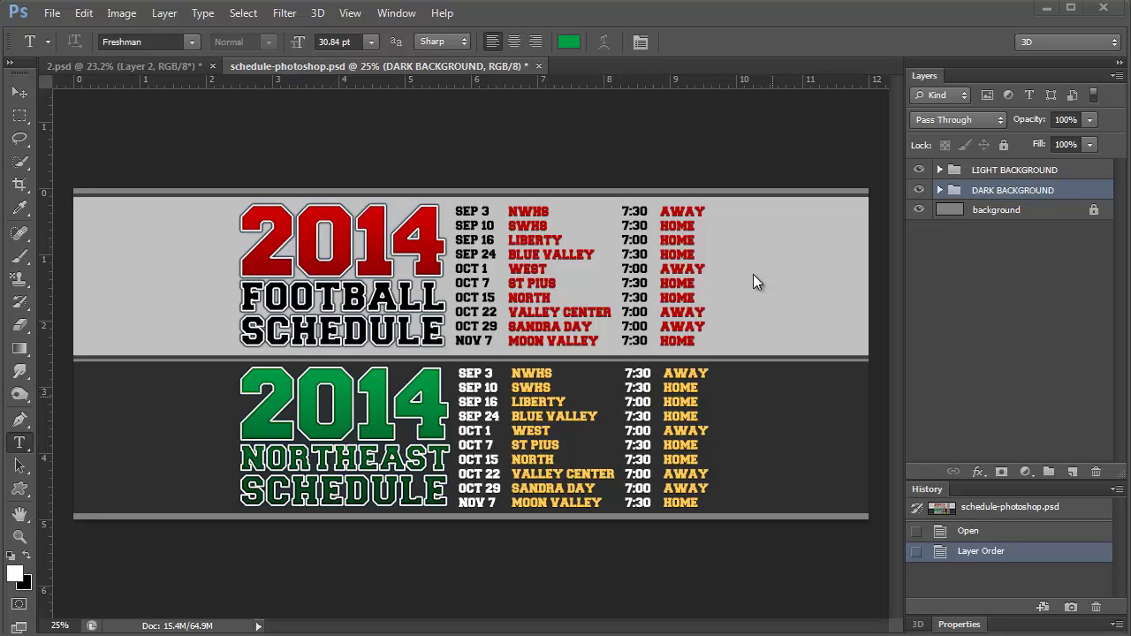
Expand the DARK BACKGROUND group in the Layers panel, then collapse it again.
click(939, 191)
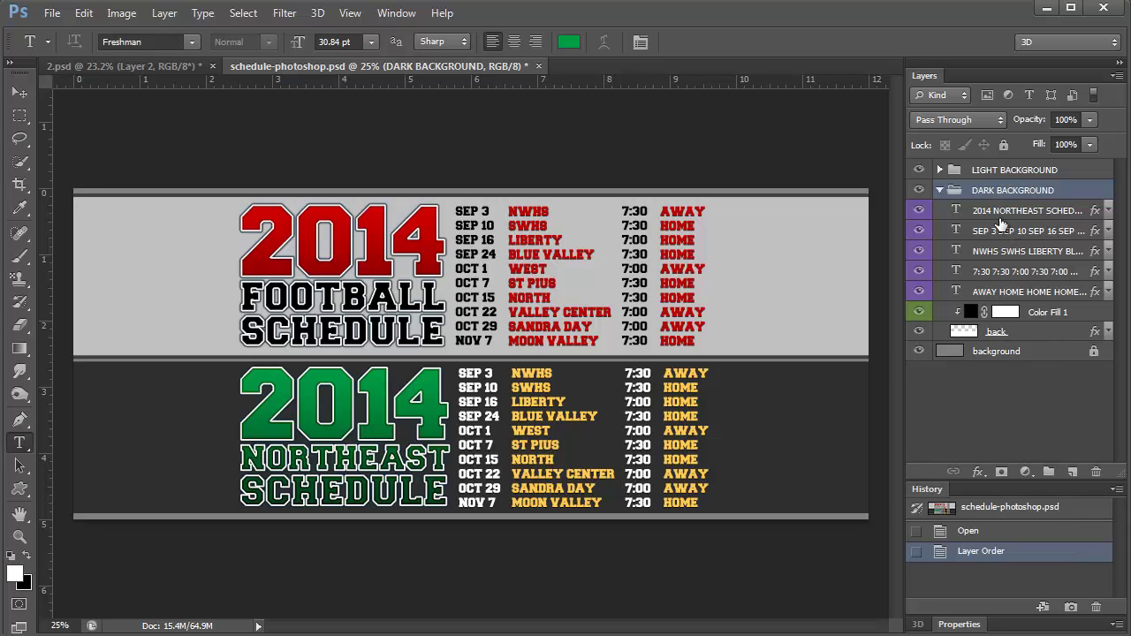
click(940, 190)
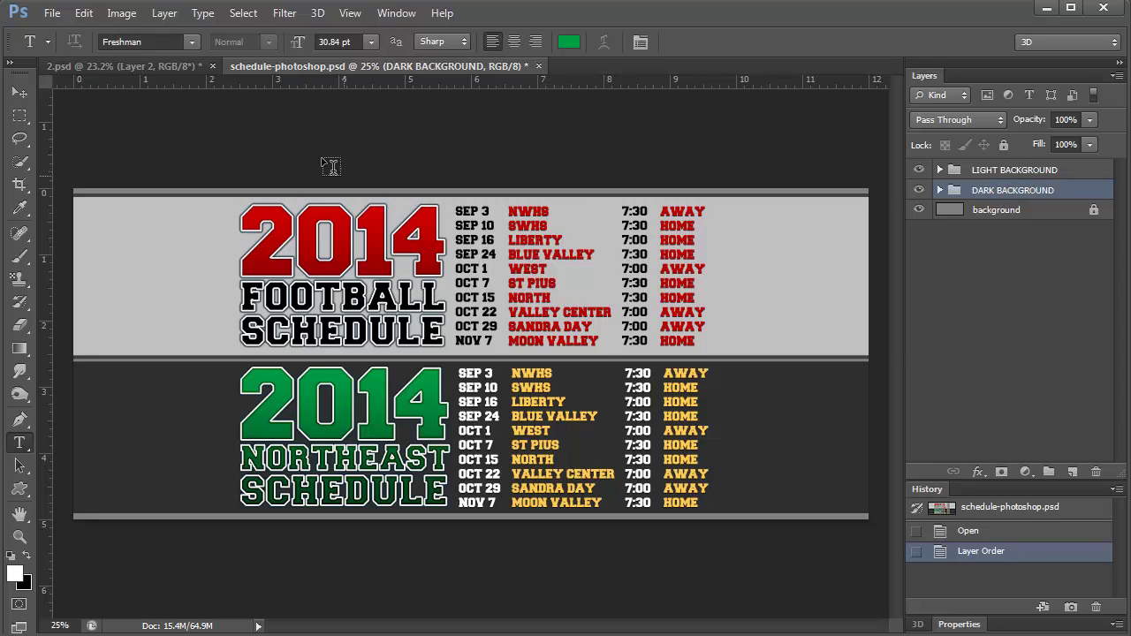
click(84, 13)
mouse_move(122, 13)
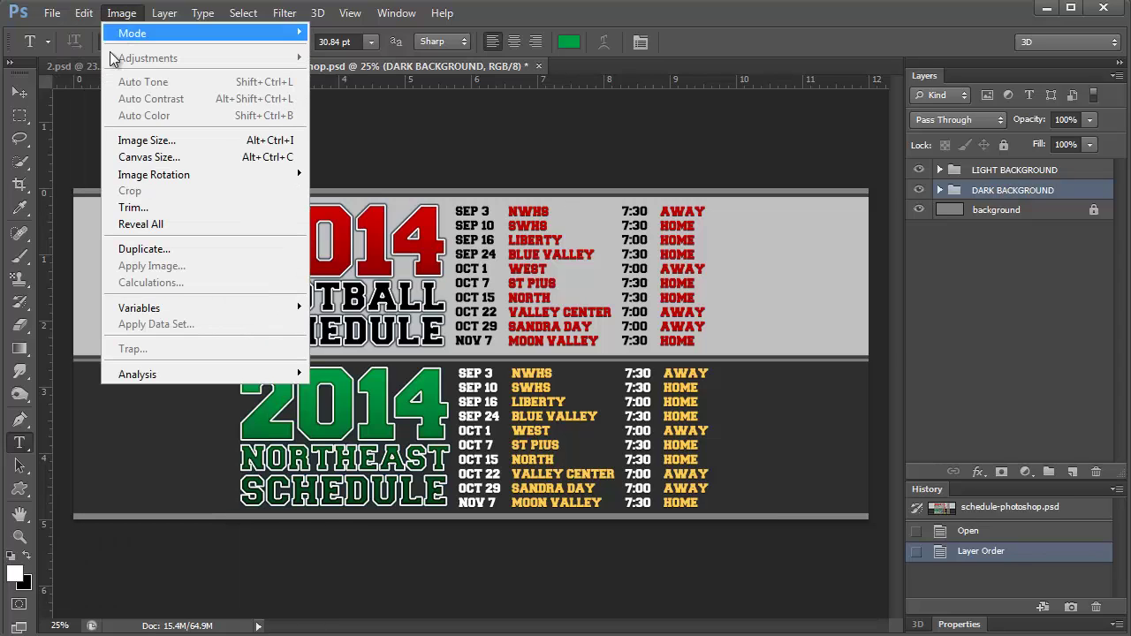
click(133, 141)
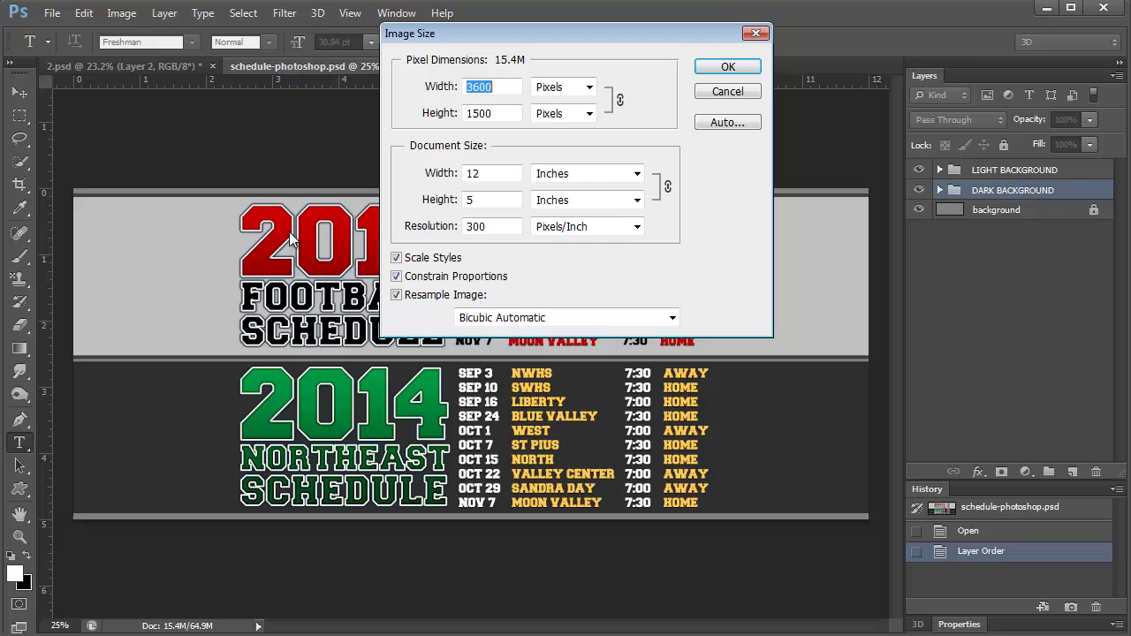
click(714, 69)
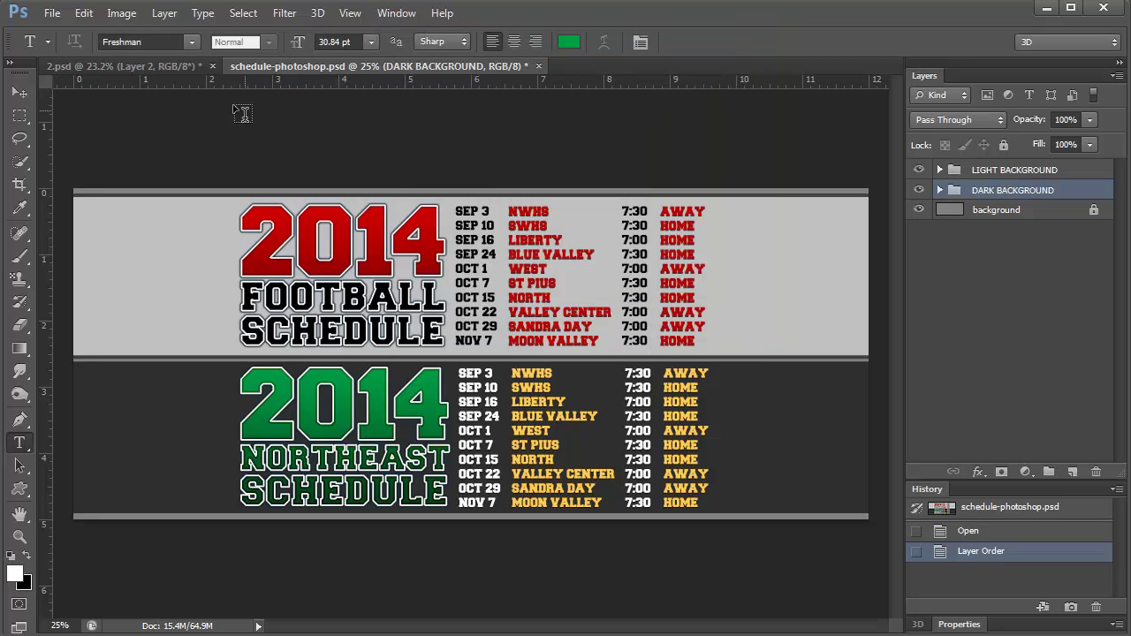
Float the schedule window over 2.psd and copy the LIGHT BACKGROUND group onto it, converting colours.
click(153, 69)
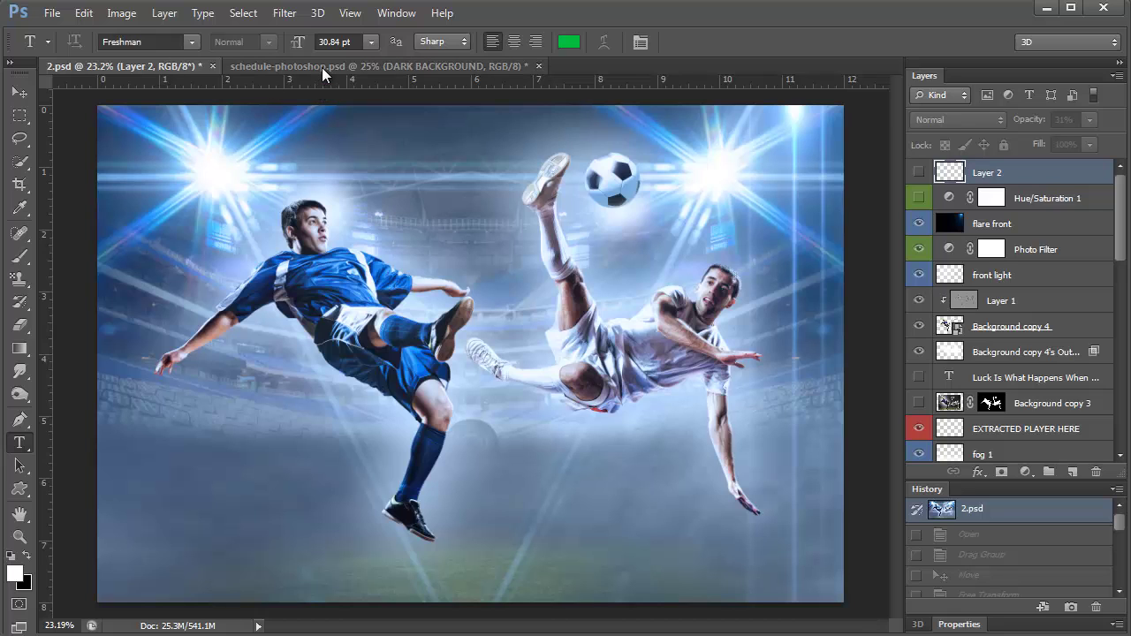
drag(322, 67, 698, 141)
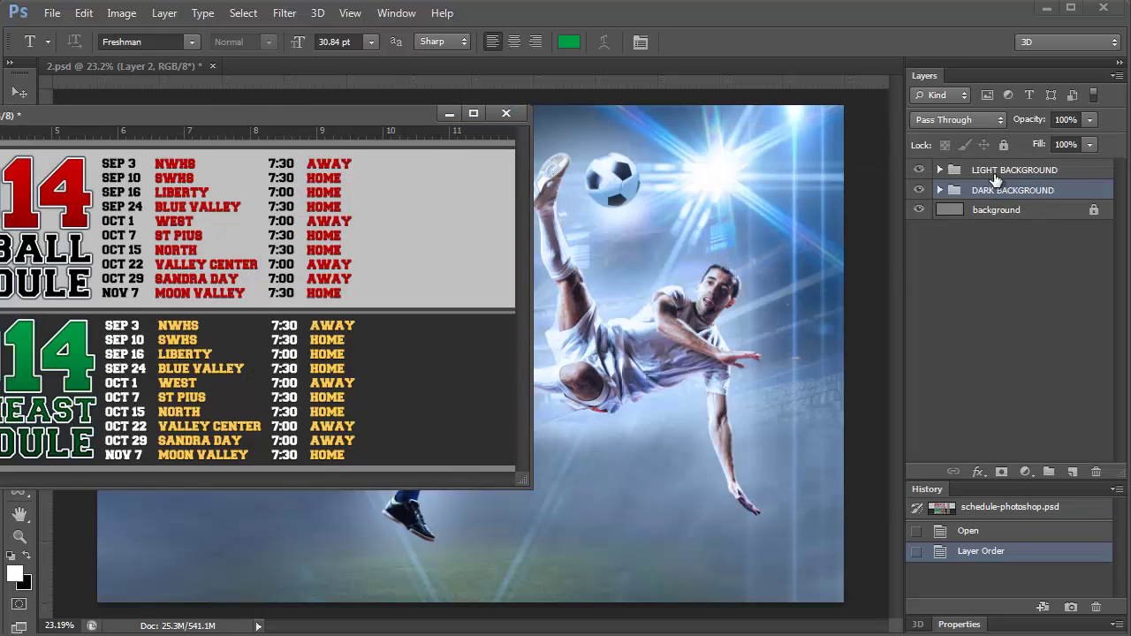
drag(404, 117, 330, 205)
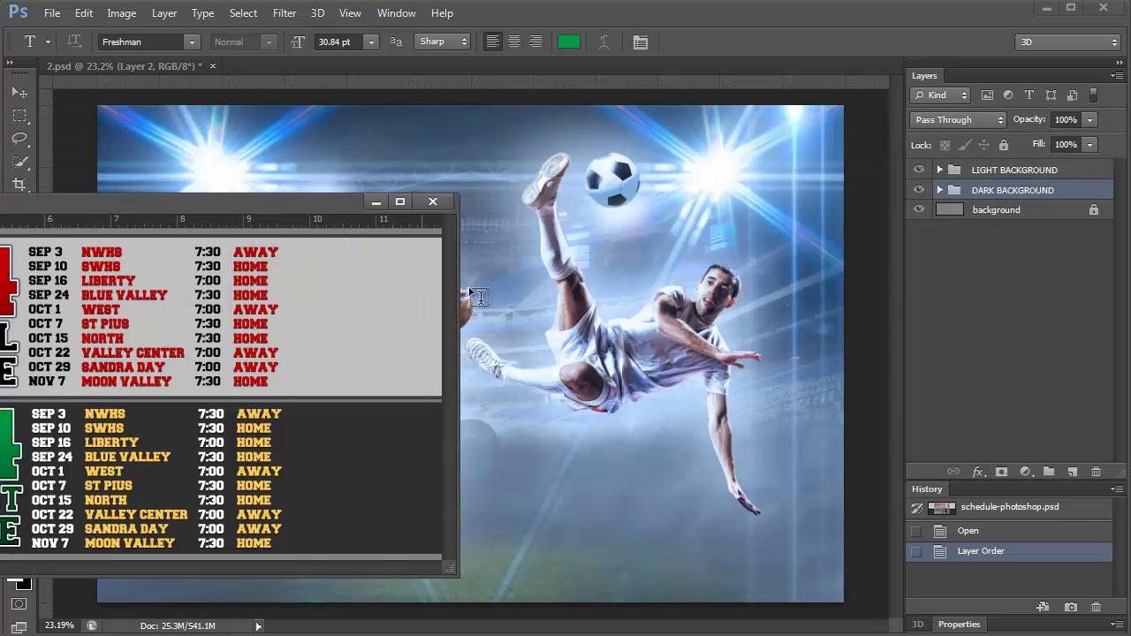
click(961, 170)
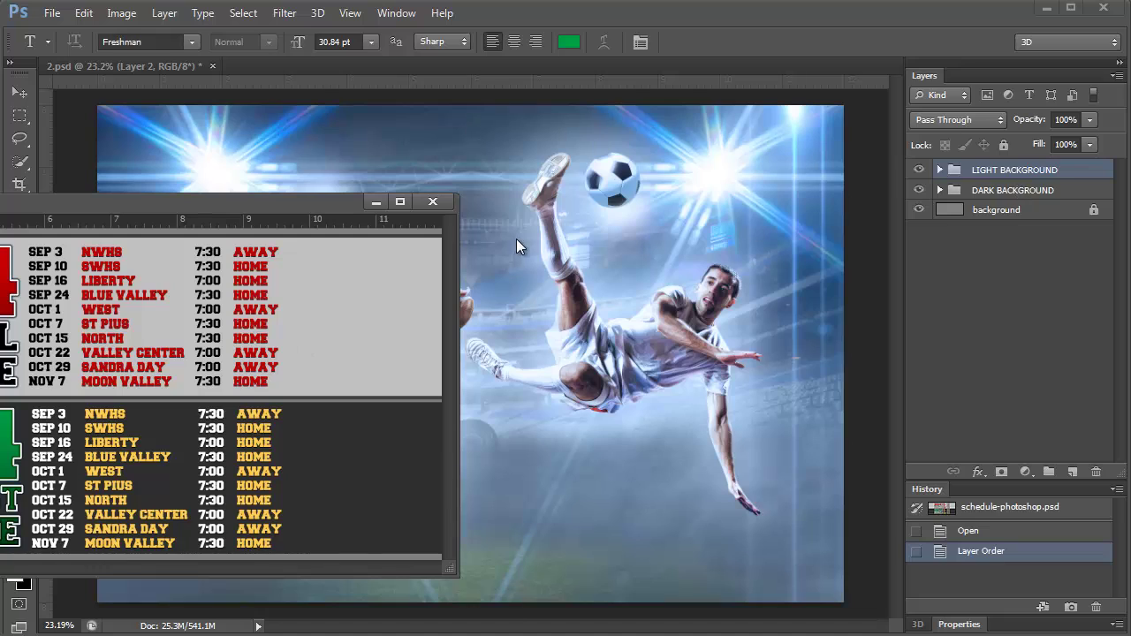
drag(1014, 183, 634, 325)
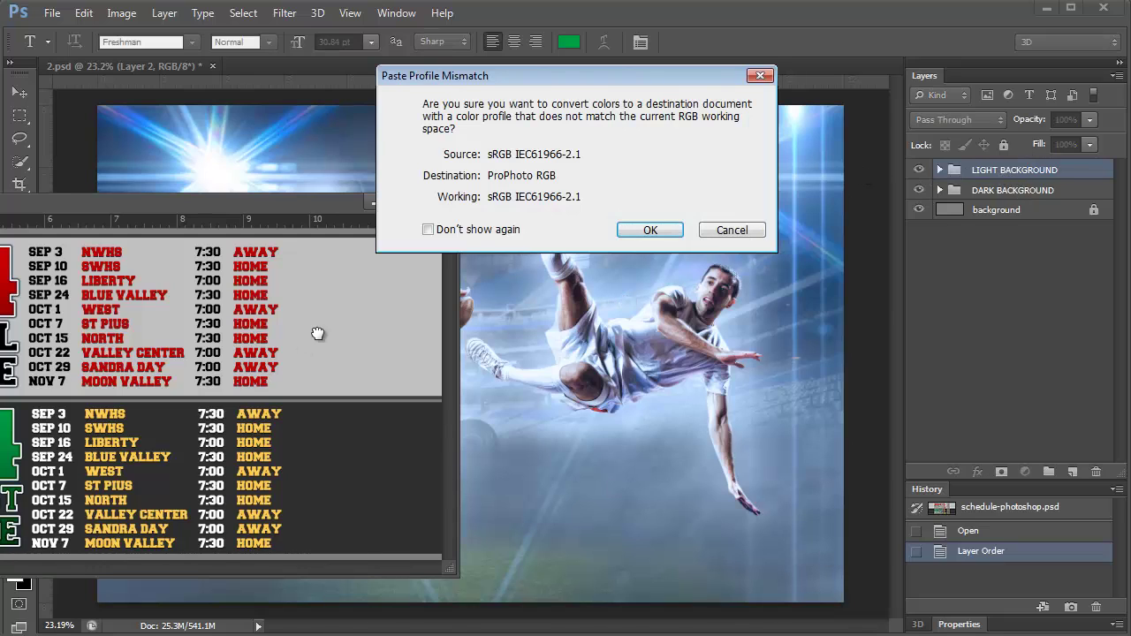
click(652, 231)
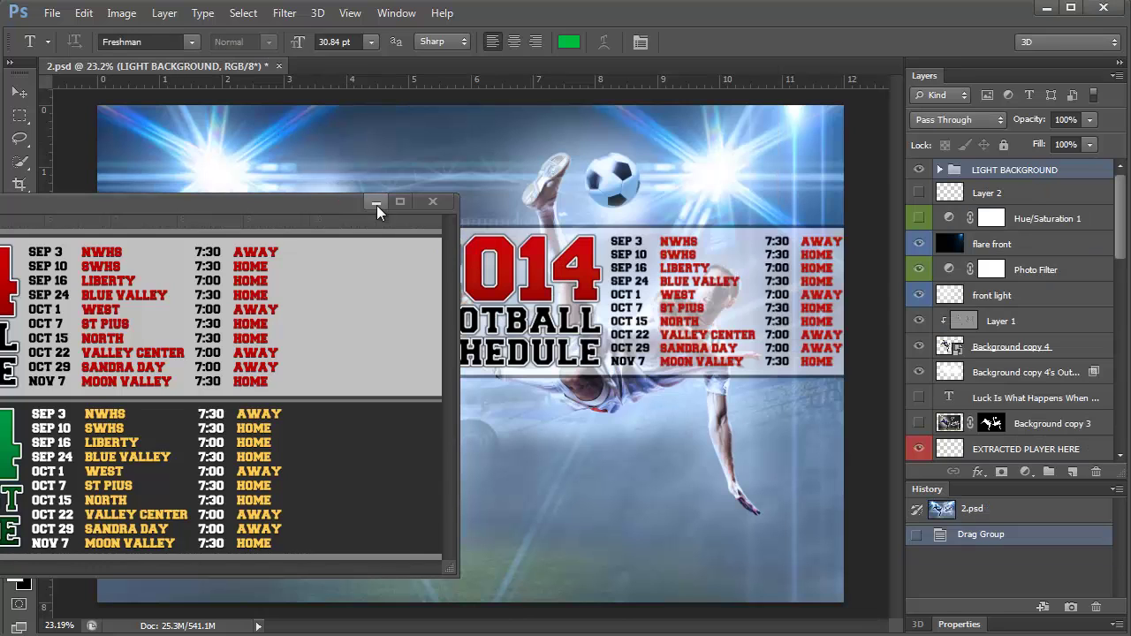
Set the Move tool to auto-select groups, drag the banner to the bottom-left, and scale it to about 77%.
click(376, 204)
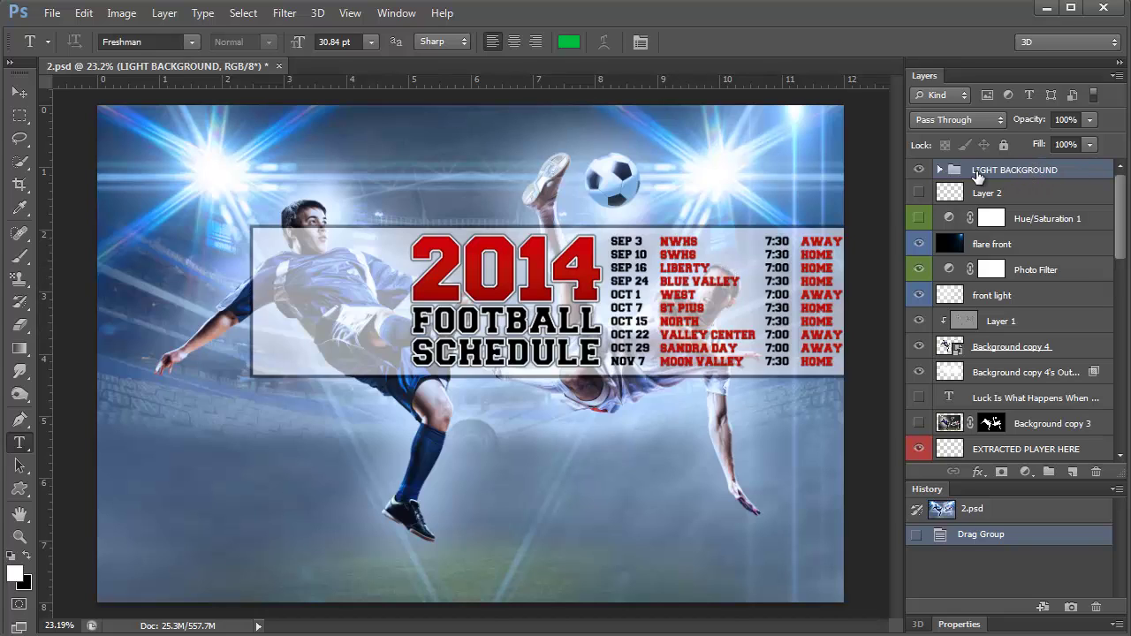
click(21, 94)
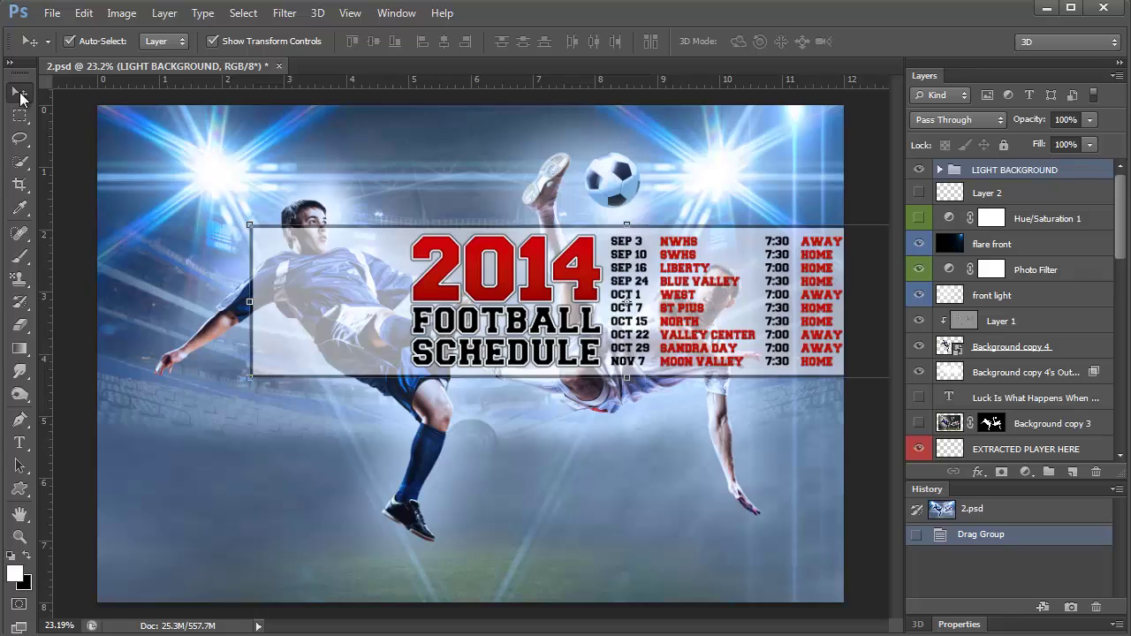
click(152, 42)
click(154, 60)
drag(521, 270, 398, 459)
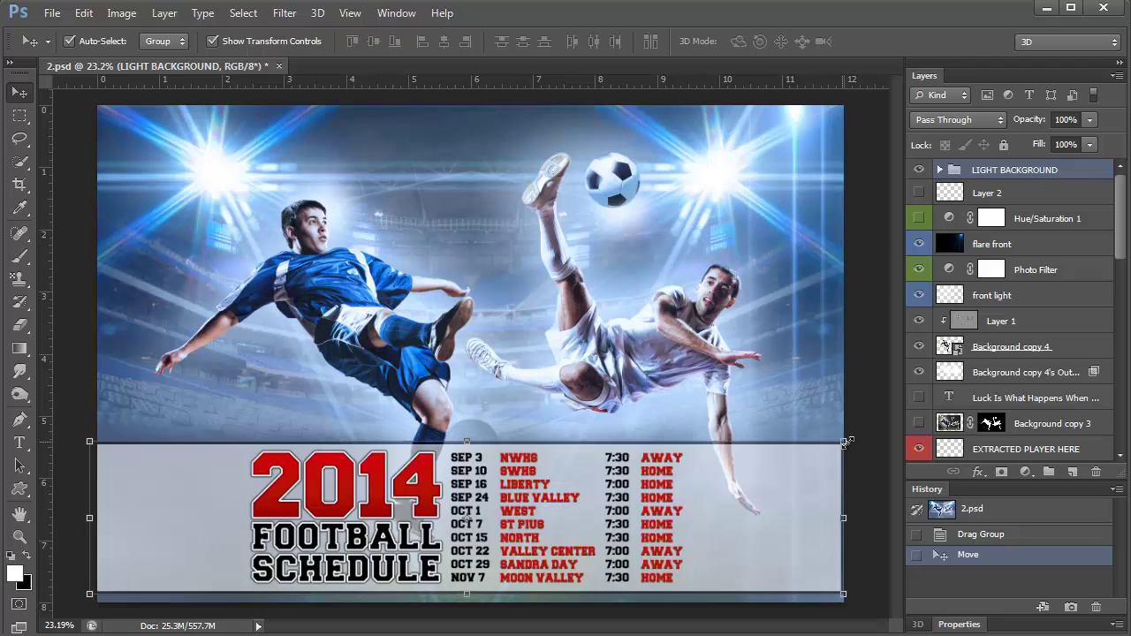
drag(843, 441, 680, 493)
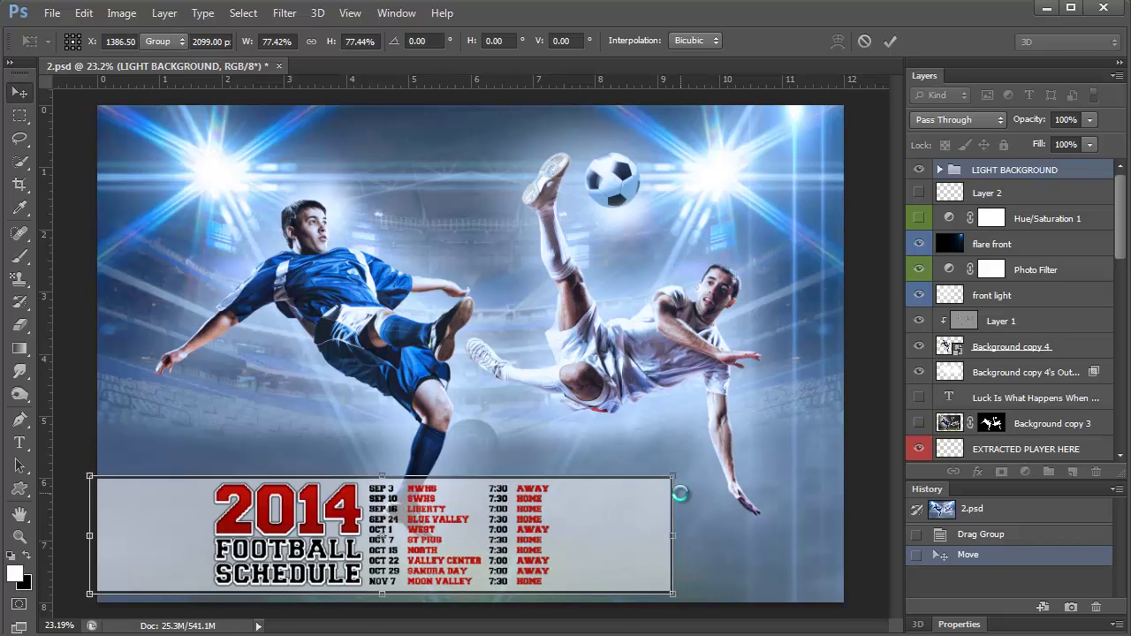
Commit the banner resize and stretch the grey back band to the image's right edge.
key(Return)
click(939, 169)
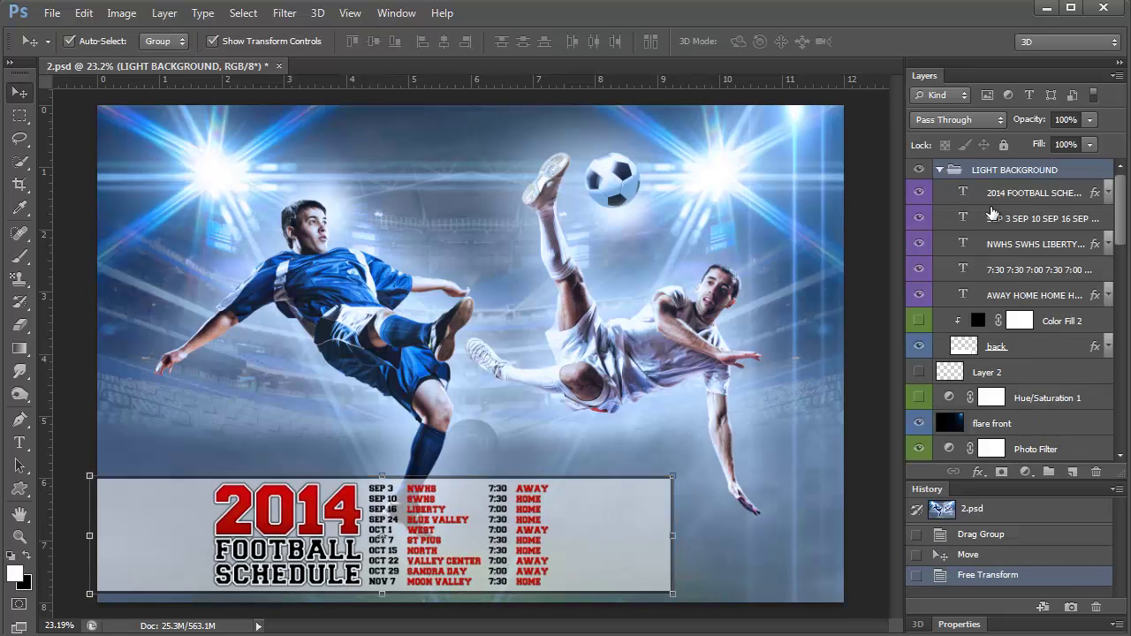
click(1049, 352)
right_click(1023, 360)
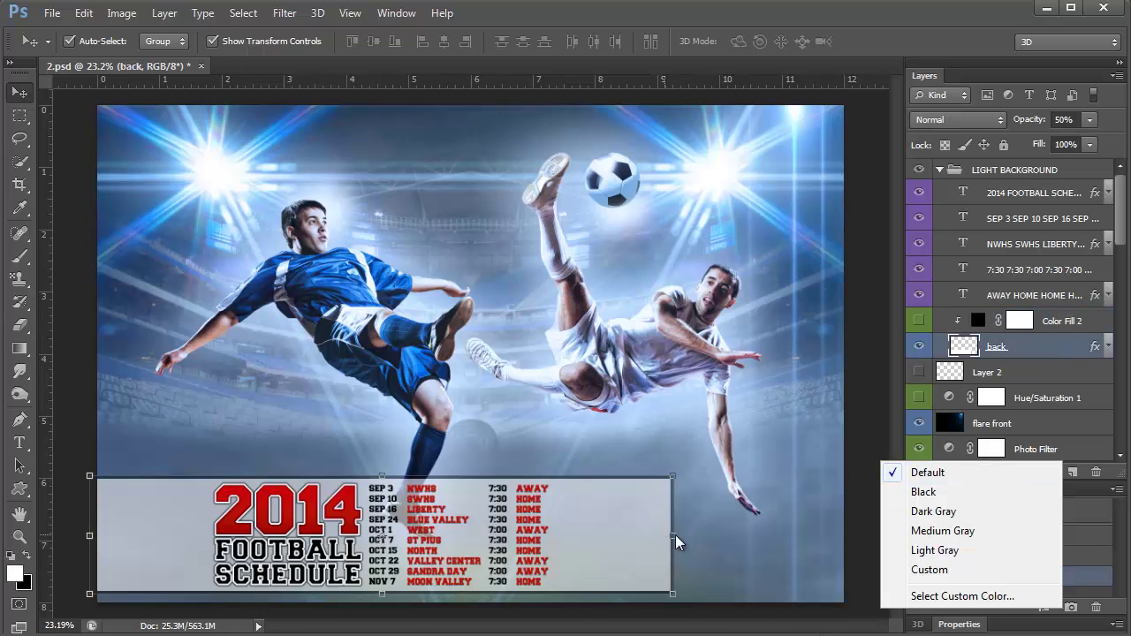
click(686, 538)
drag(672, 536, 861, 530)
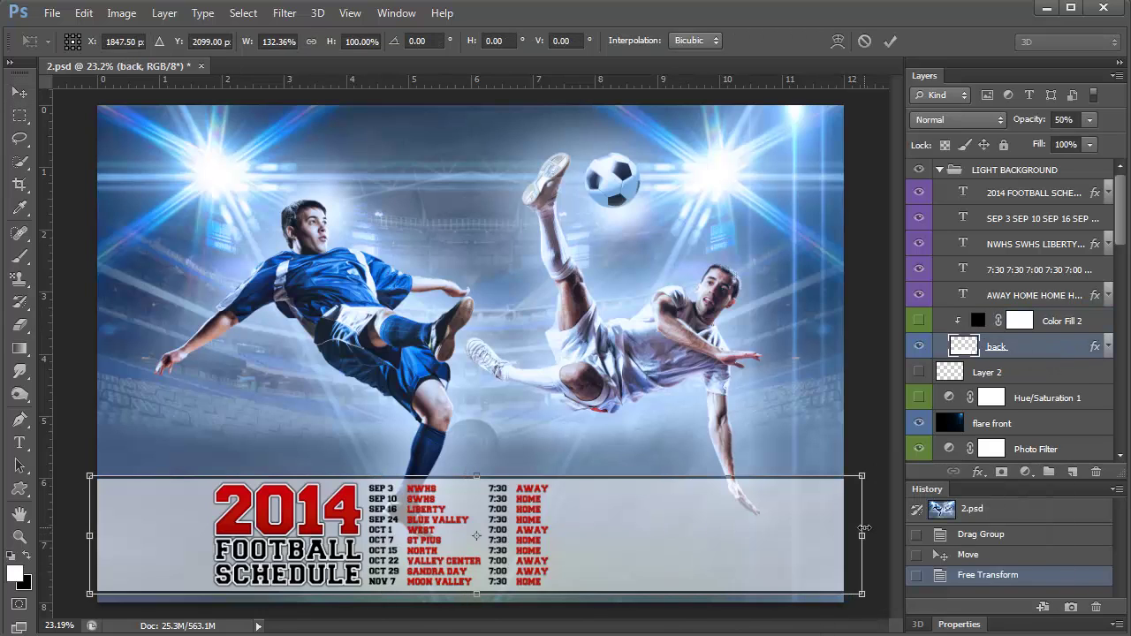
key(Return)
Select all five schedule text layers, shift them right, and check the layout by toggling the band.
click(1016, 295)
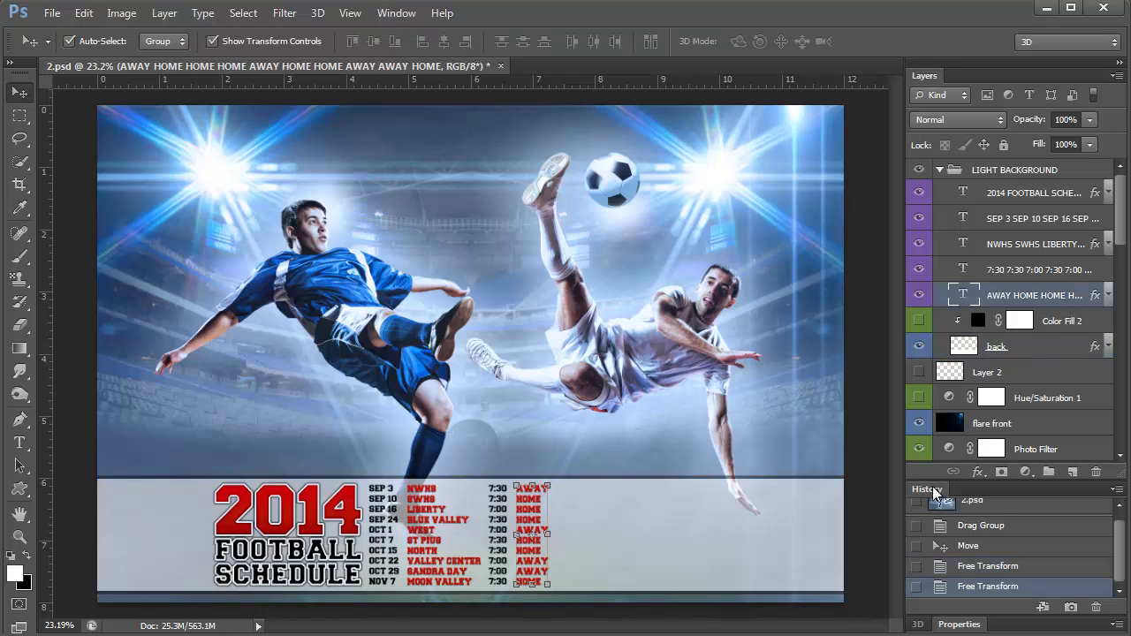
click(1010, 196)
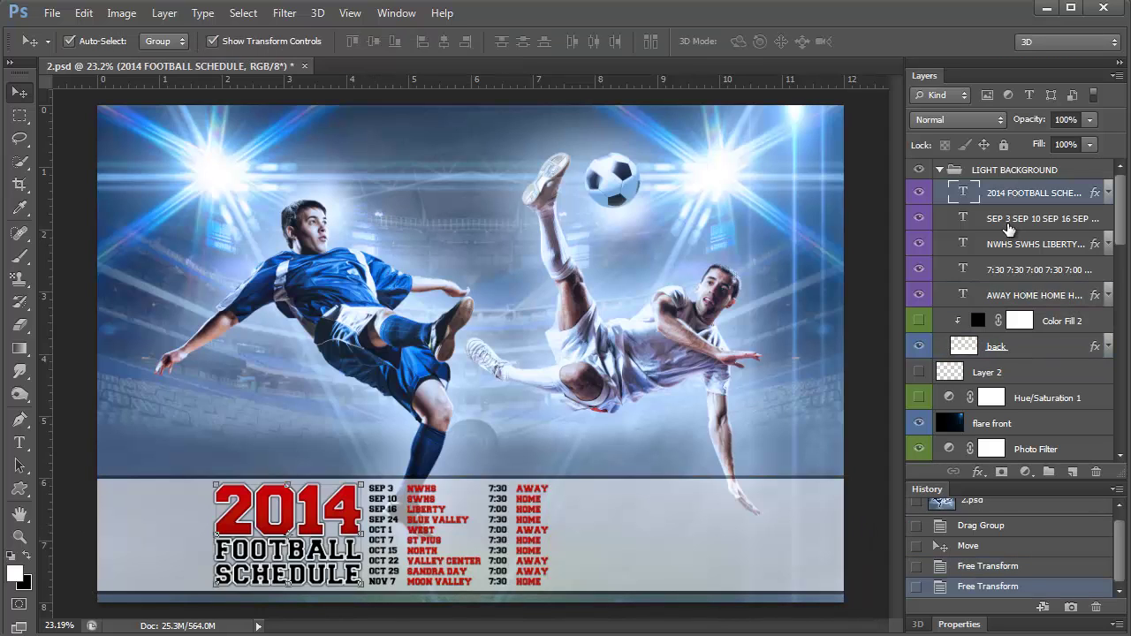
shift+click(1002, 303)
key(shift+Right)
key(shift+Right)
key(shift+Right)
key(shift+Right)
key(shift+Right)
key(shift+Right)
key(shift+Right)
key(shift+Right)
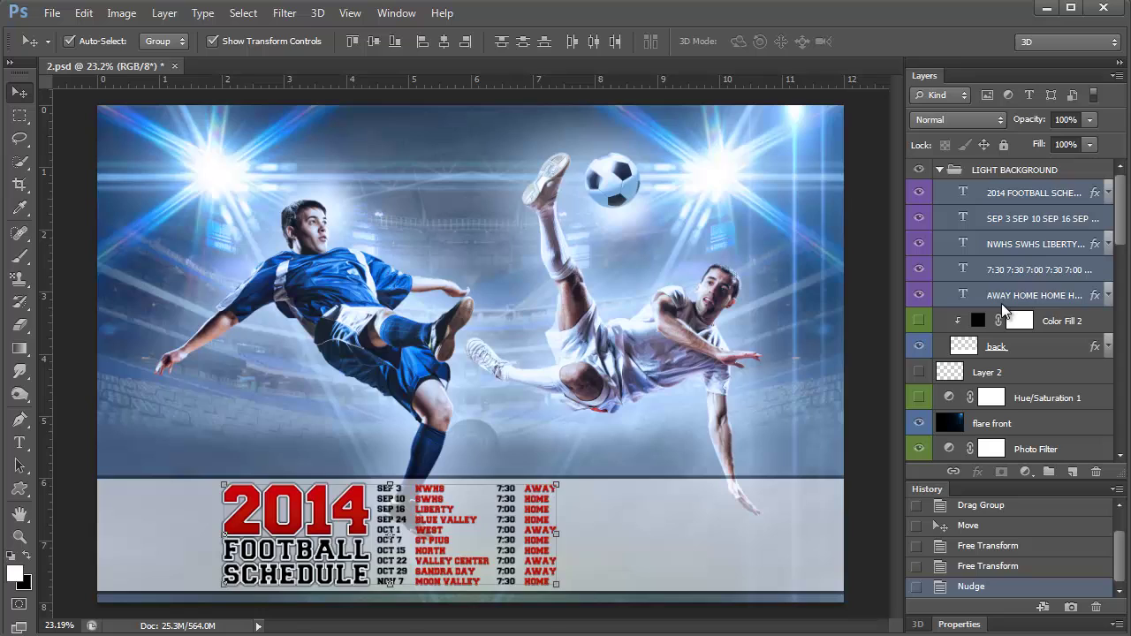
key(shift+Right)
key(shift+Right)
key(shift+Right)
key(shift+Right)
key(shift+Right)
key(shift+Right)
key(shift+Right)
key(shift+Right)
key(shift+Right)
key(shift+Right)
key(shift+Right)
key(shift+Right)
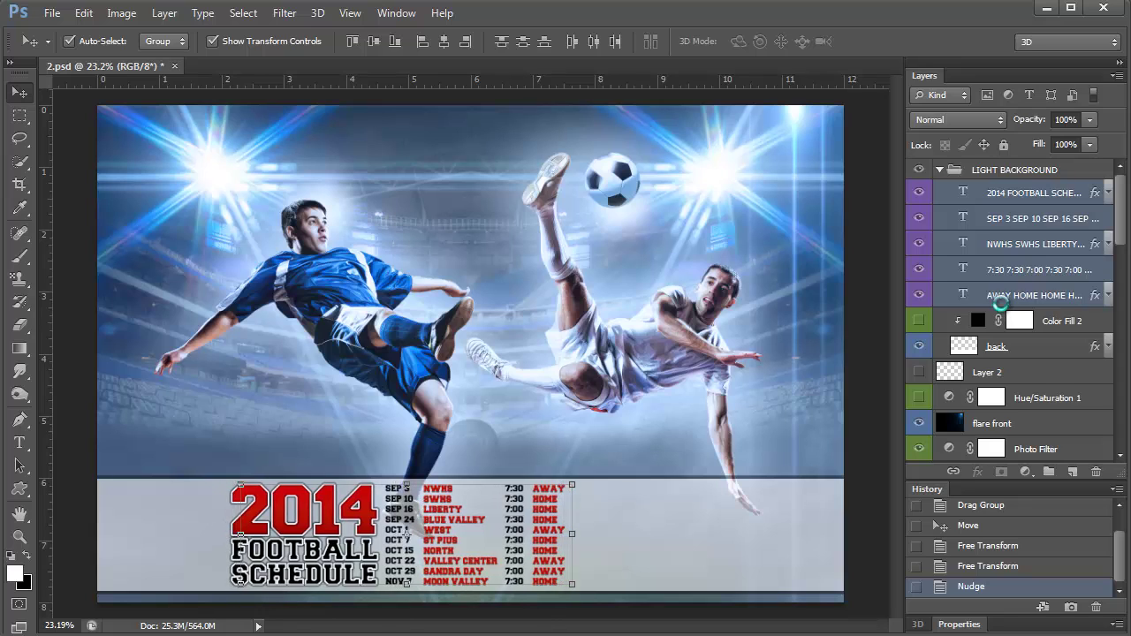
key(shift+Right)
key(shift+Right)
key(shift+Right)
key(shift+Right)
key(shift+Right)
key(shift+Right)
key(shift+Right)
key(shift+Right)
key(shift+Right)
key(shift+Right)
key(shift+Right)
key(shift+Right)
key(shift+Right)
key(shift+Right)
key(shift+Right)
key(shift+Right)
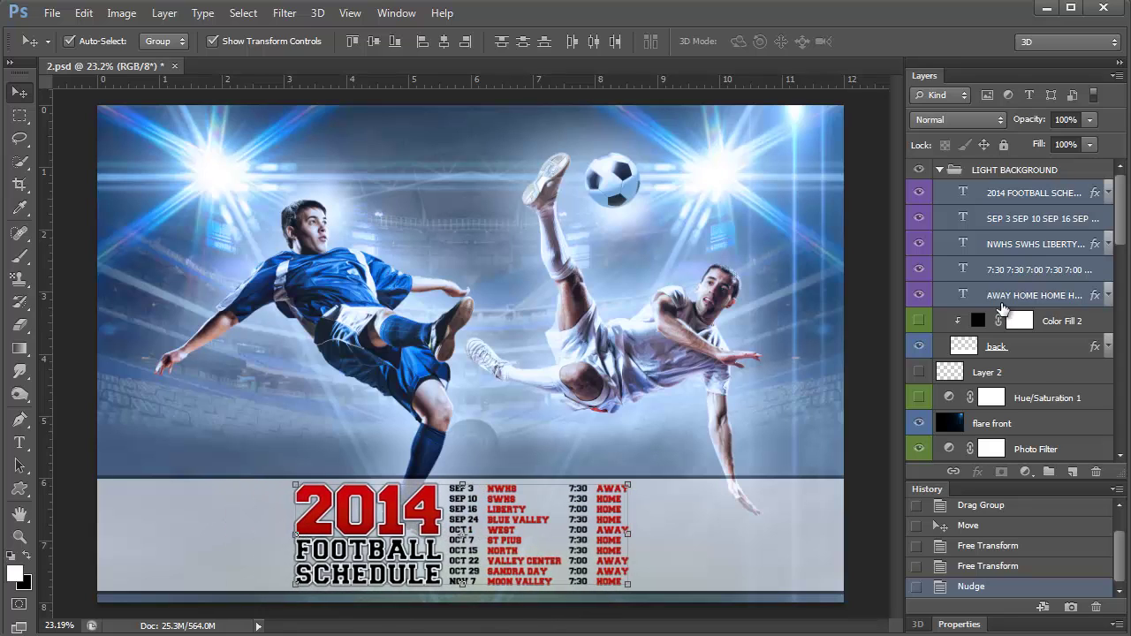
click(920, 348)
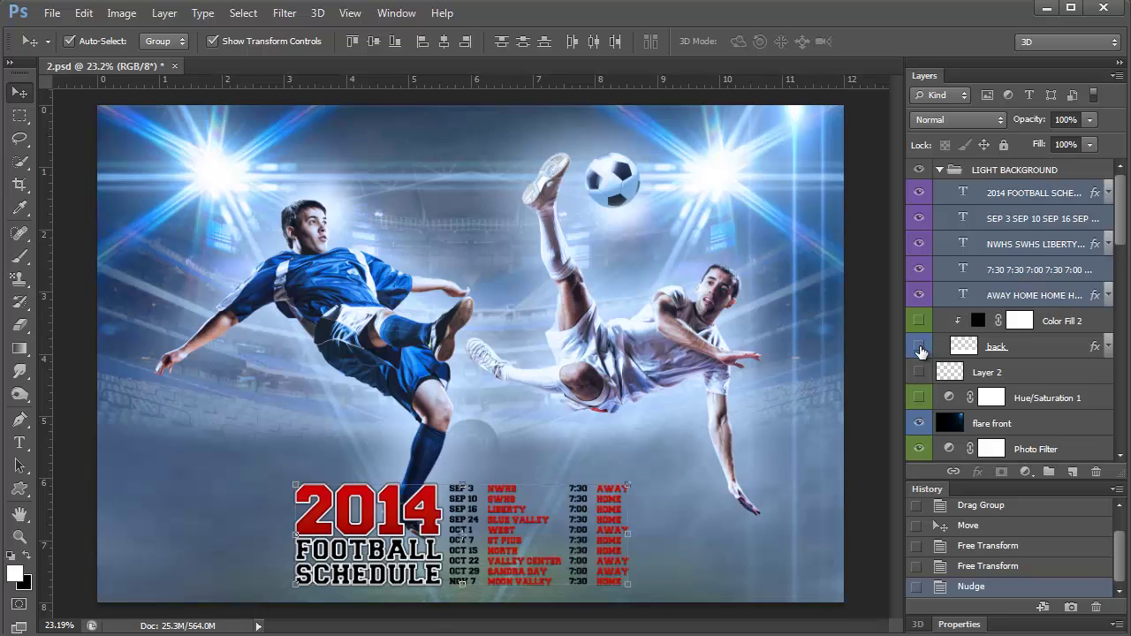
click(920, 347)
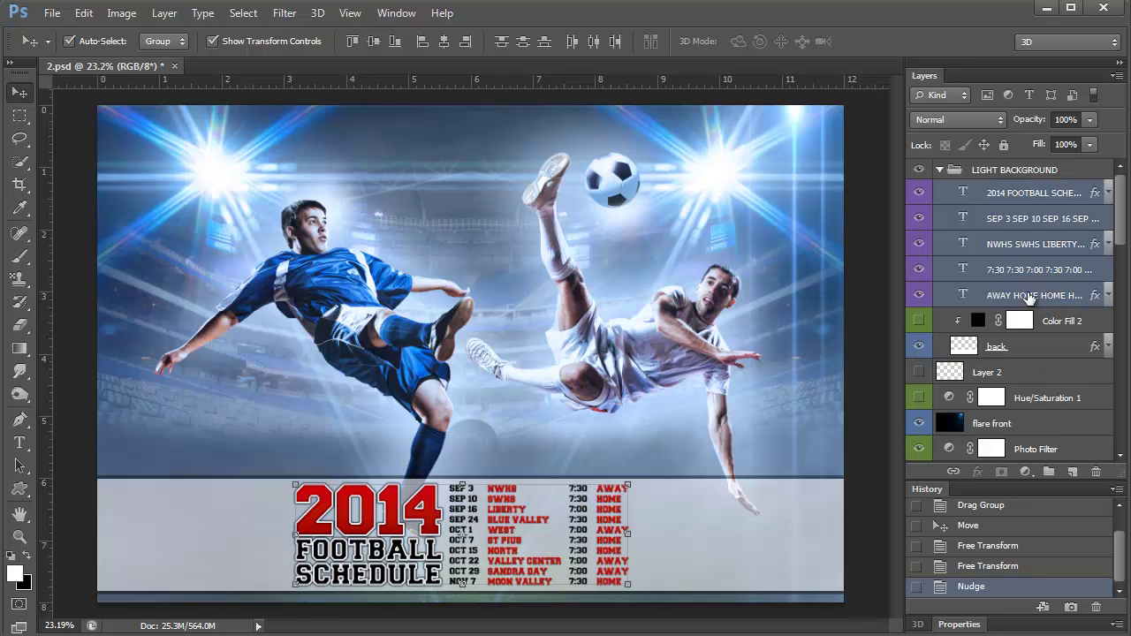
Change the Color Fill 2 colour to a vivid saturated blue.
click(933, 318)
double_click(978, 320)
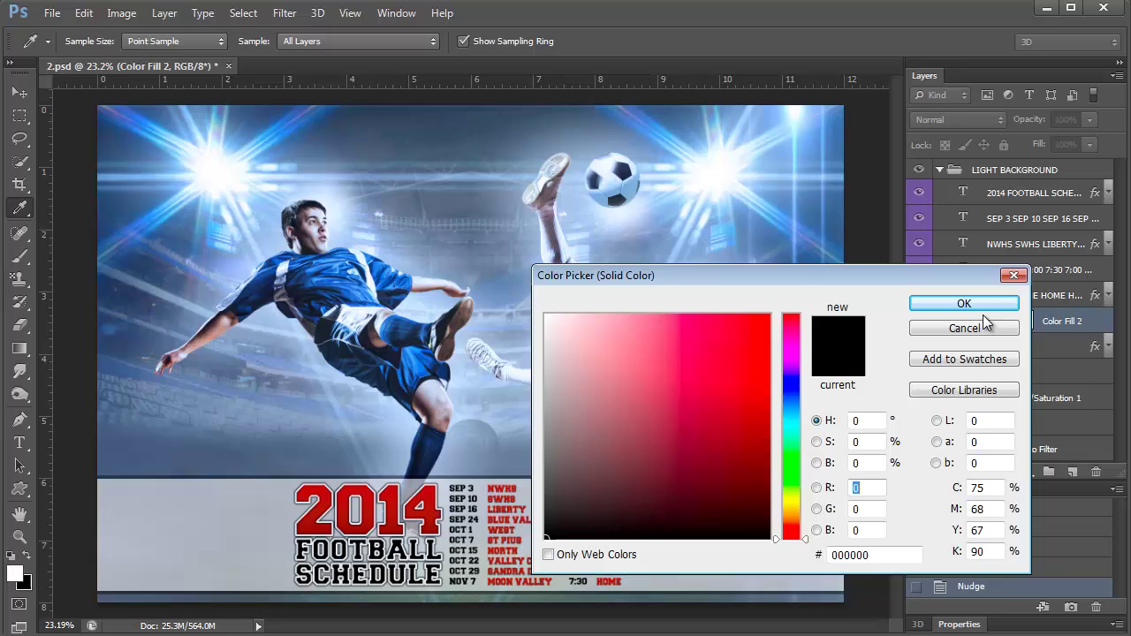
click(698, 254)
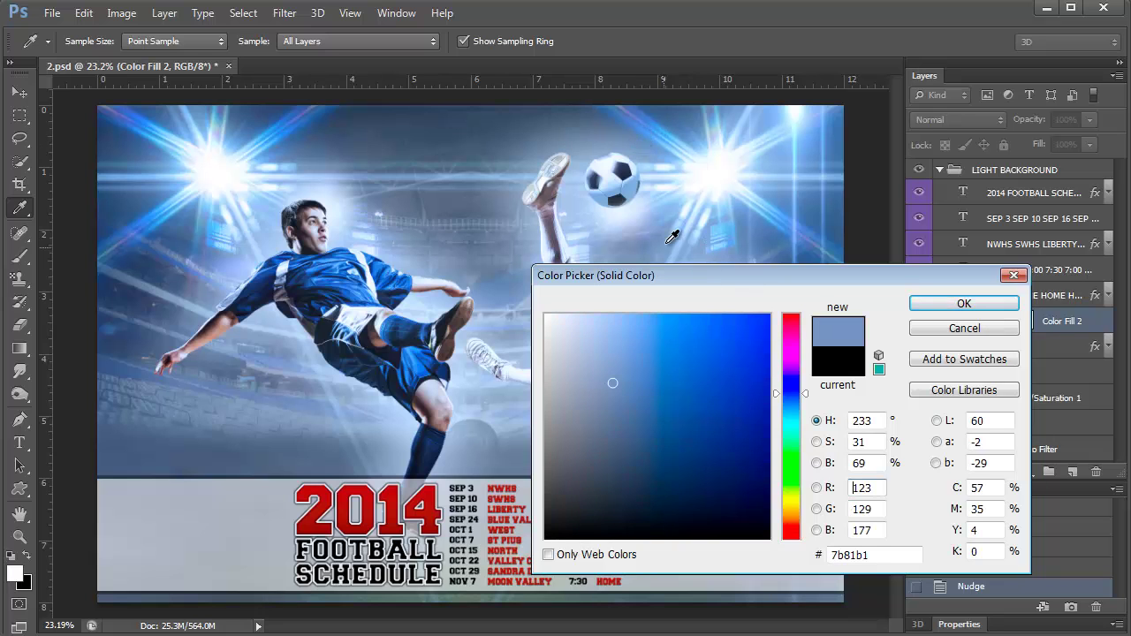
click(768, 361)
click(932, 306)
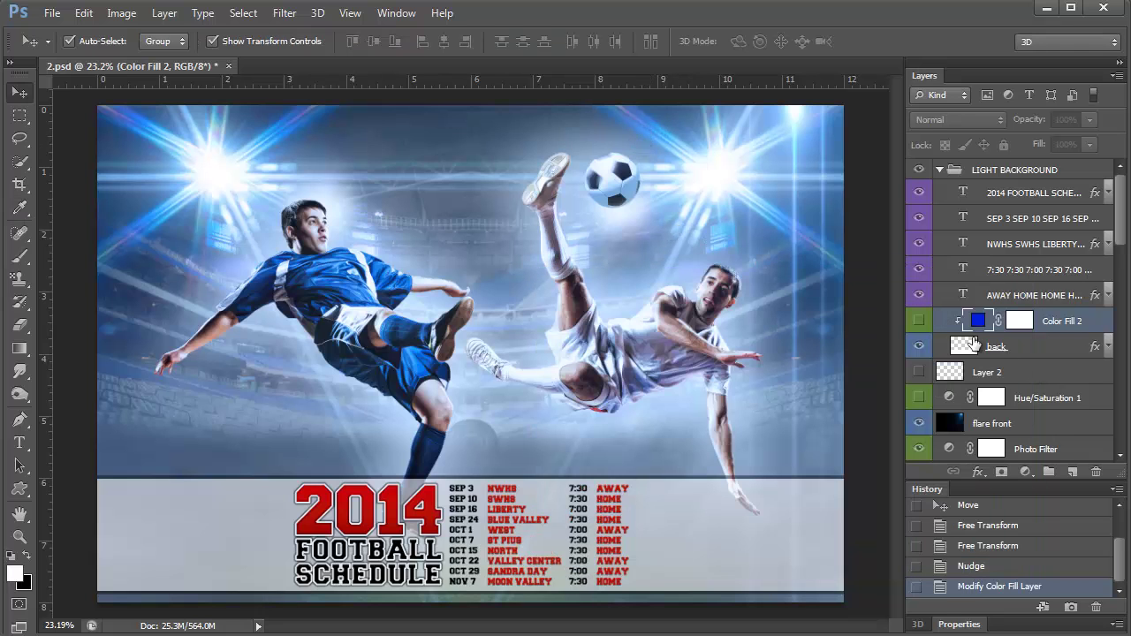
Show the back layer's effects and switch Color Fill 2 on behind the schedule.
click(1007, 348)
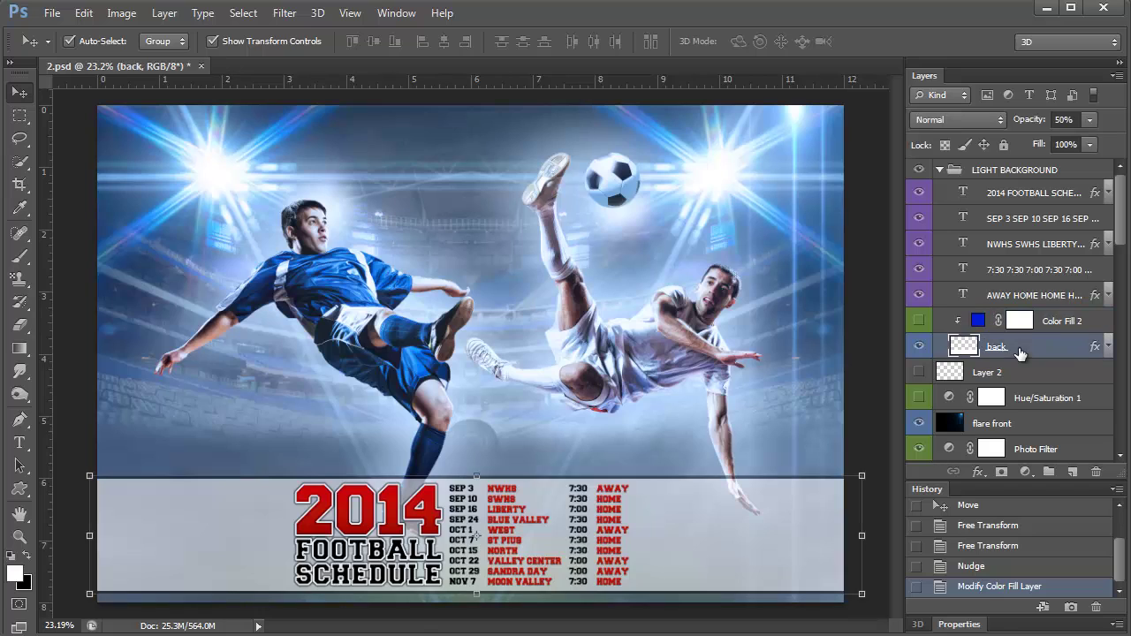
click(1108, 346)
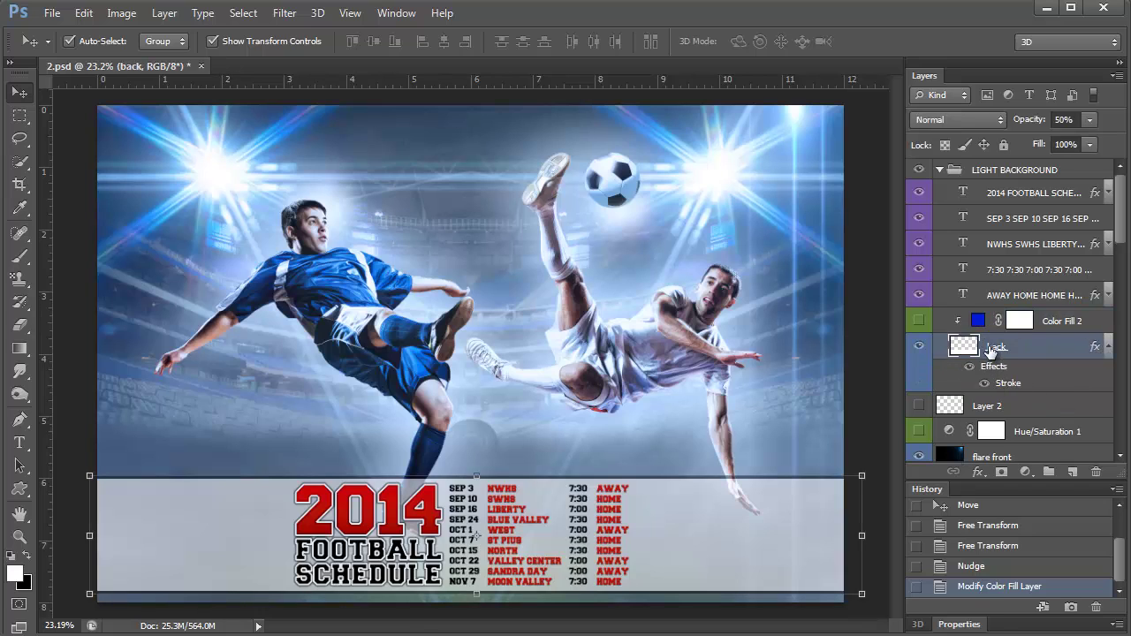
click(918, 318)
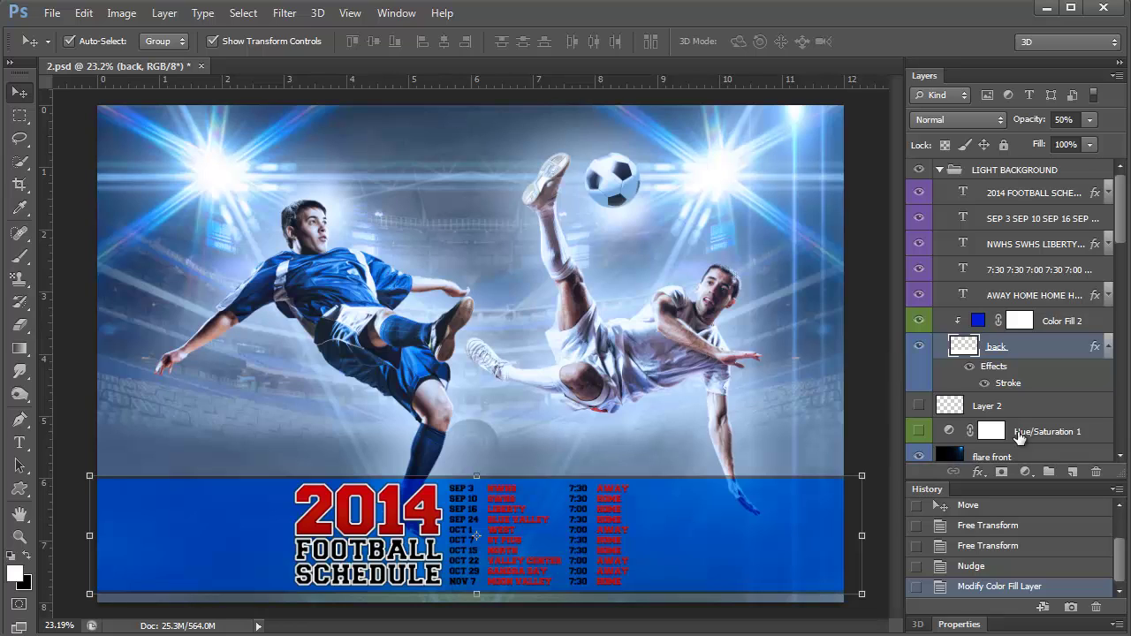
Set the back band layer to 33% opacity, hide Color Fill 2, and disable the Stroke effect.
click(1043, 323)
click(1042, 346)
drag(1026, 120, 1113, 120)
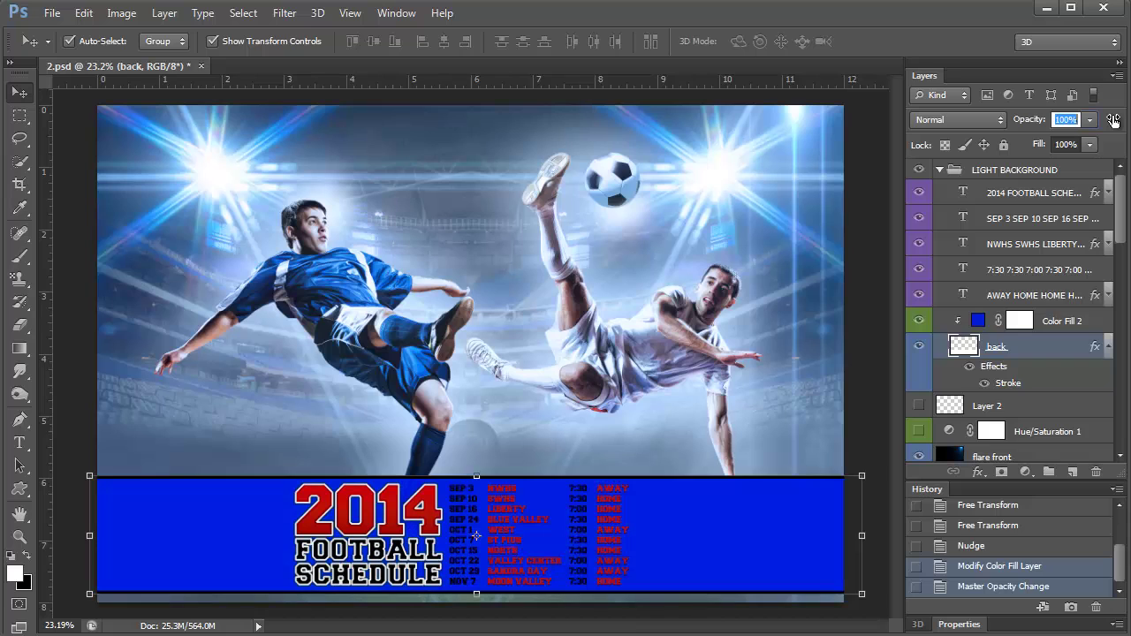
drag(1113, 120, 990, 129)
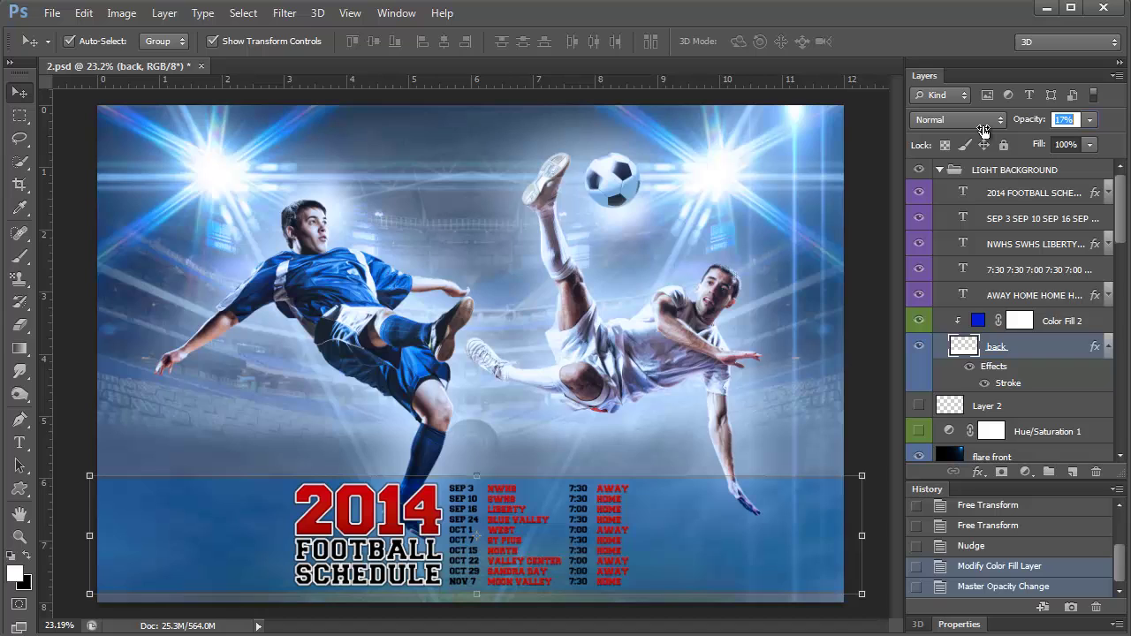
text(33)
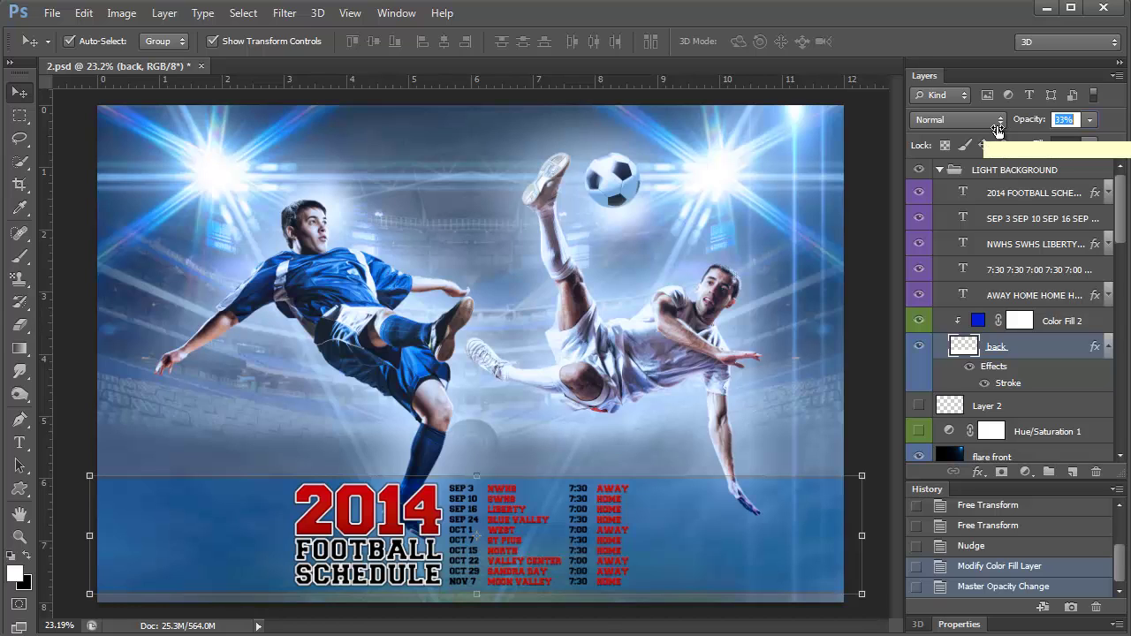
key(Return)
click(919, 321)
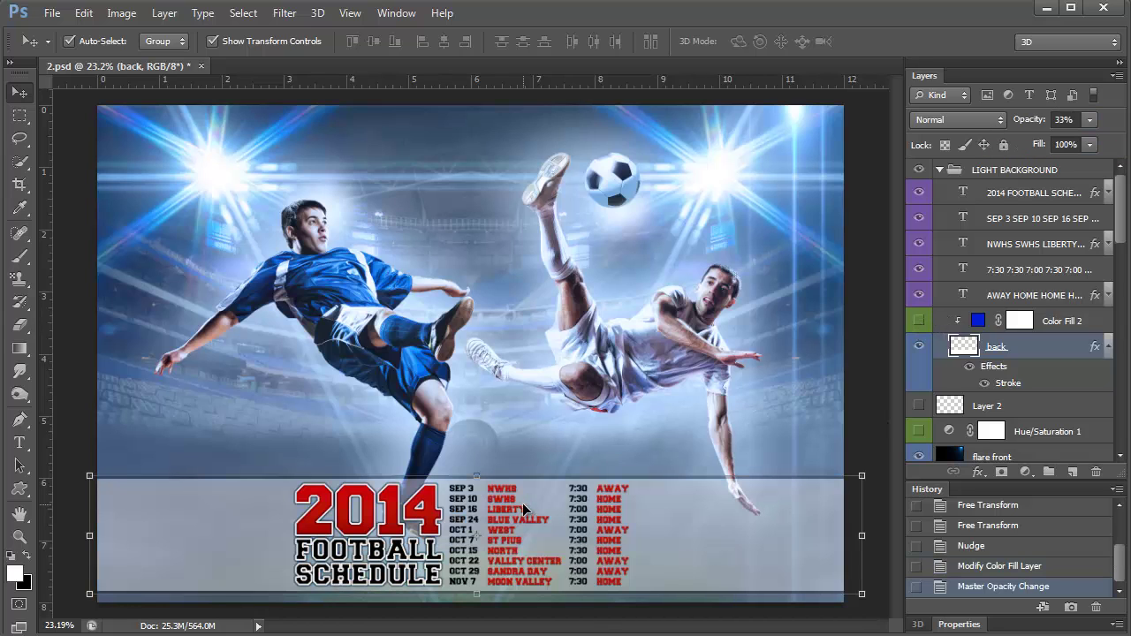
click(983, 382)
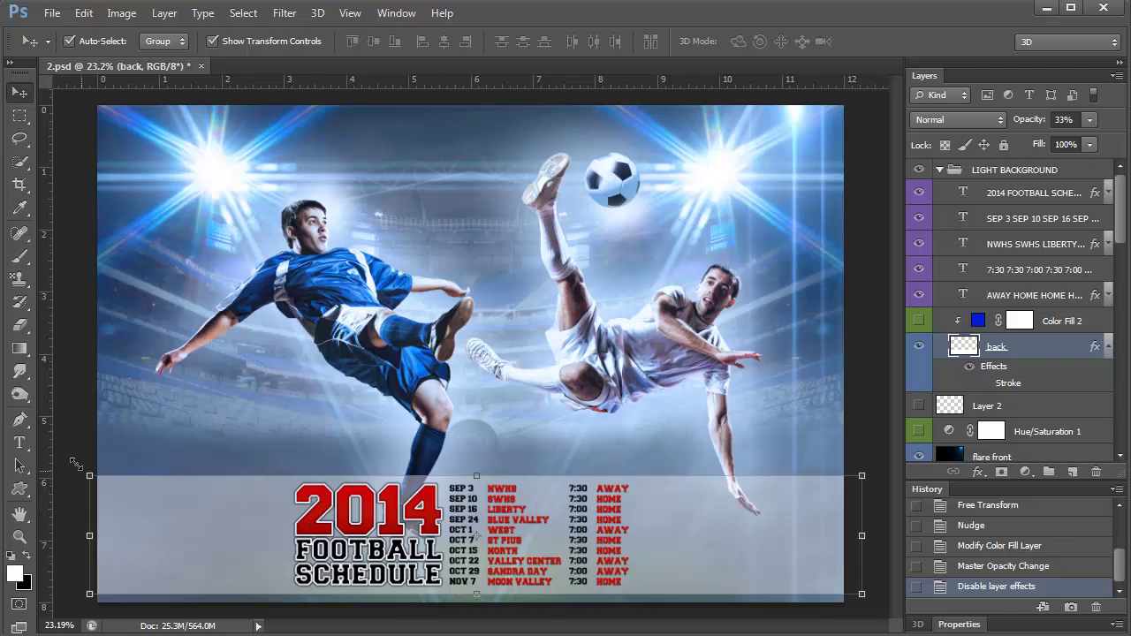
Recolour the 2014 headline to the jersey's dark blue (#3f4091) with the eyedropper.
click(19, 441)
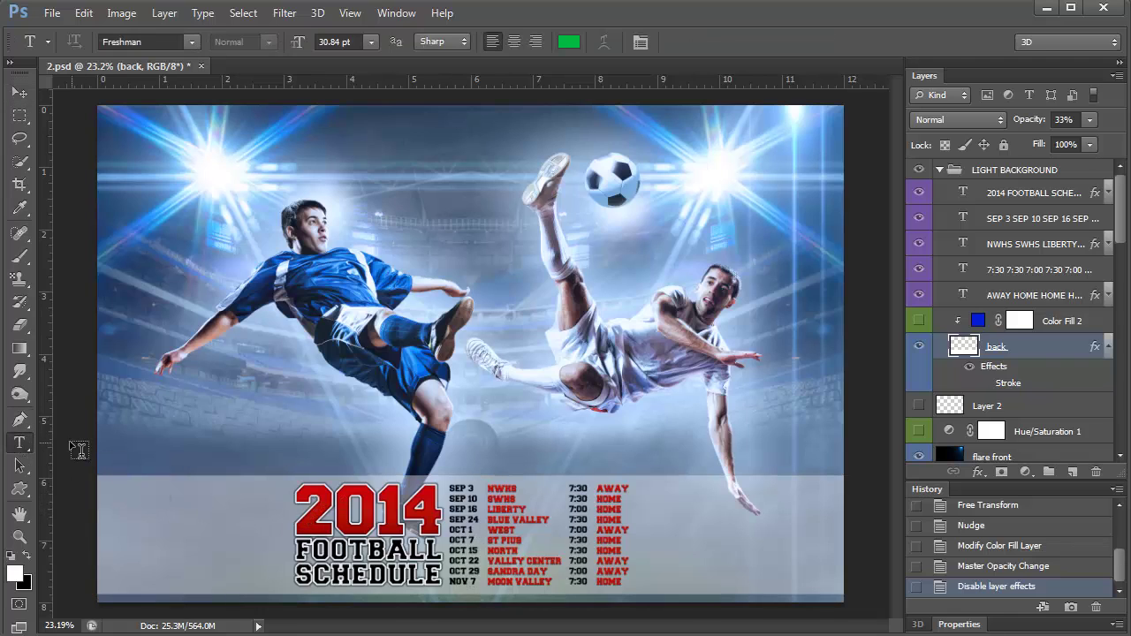
drag(296, 506, 446, 489)
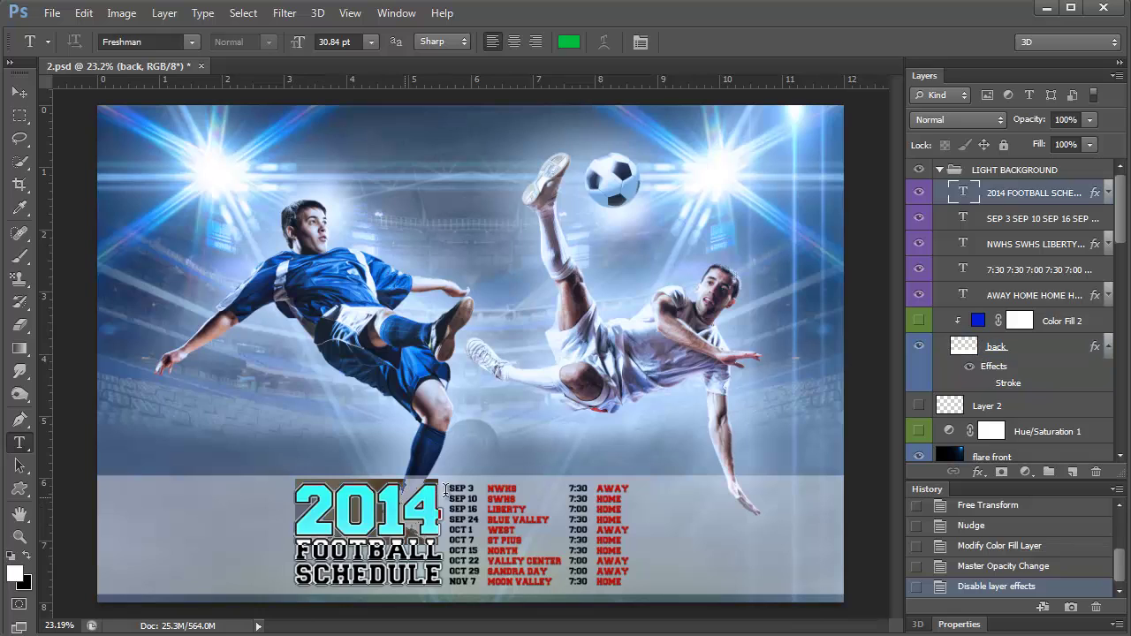
click(568, 41)
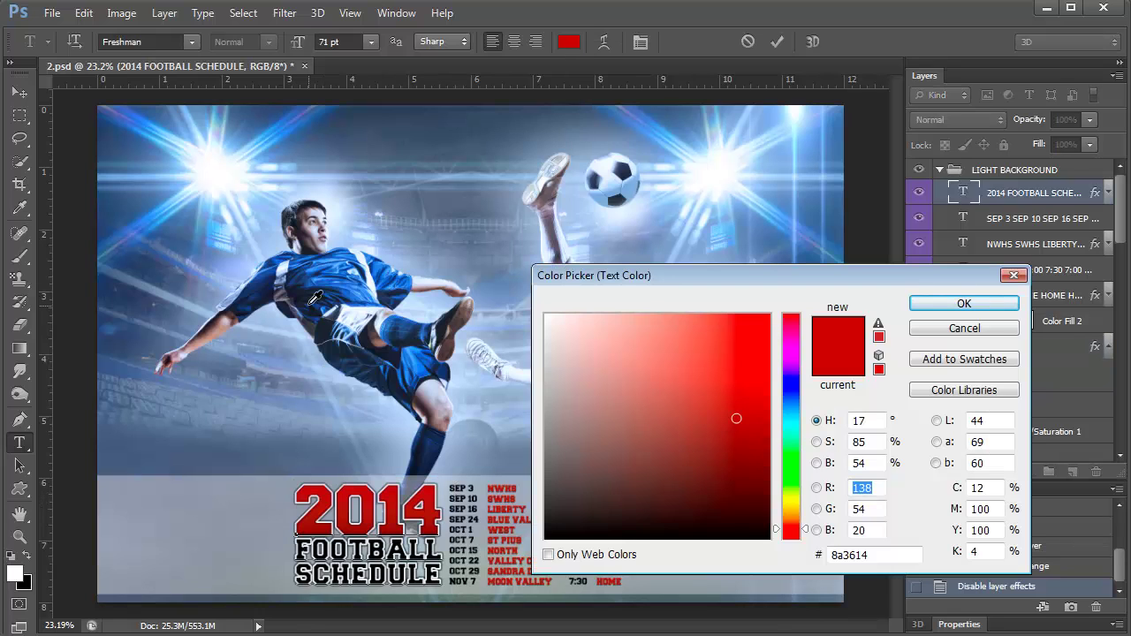
click(345, 276)
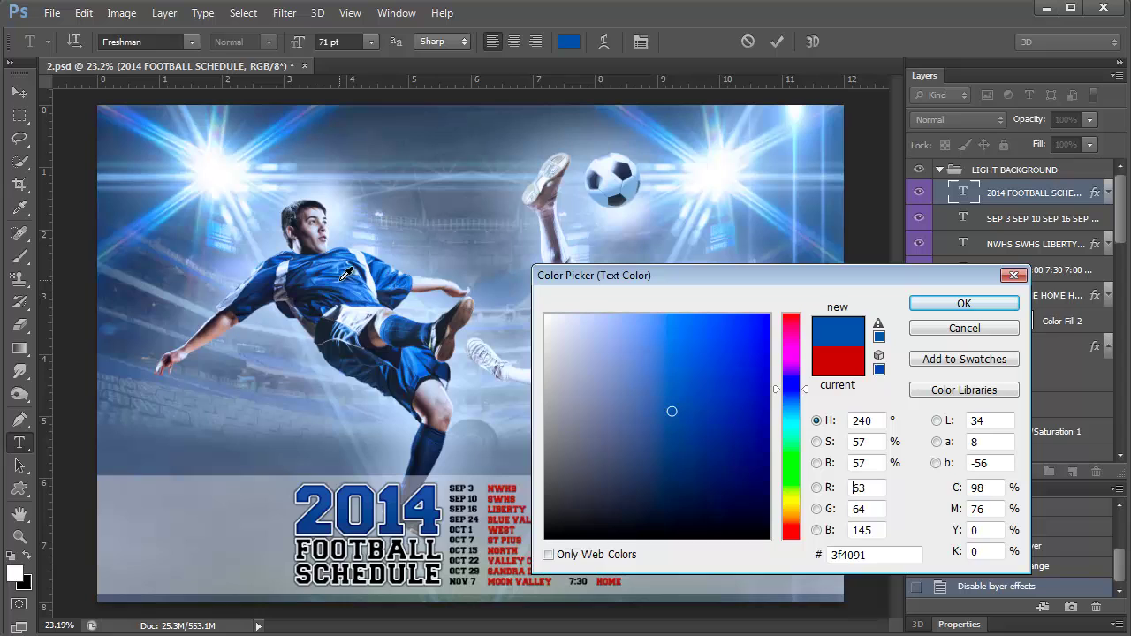
click(969, 304)
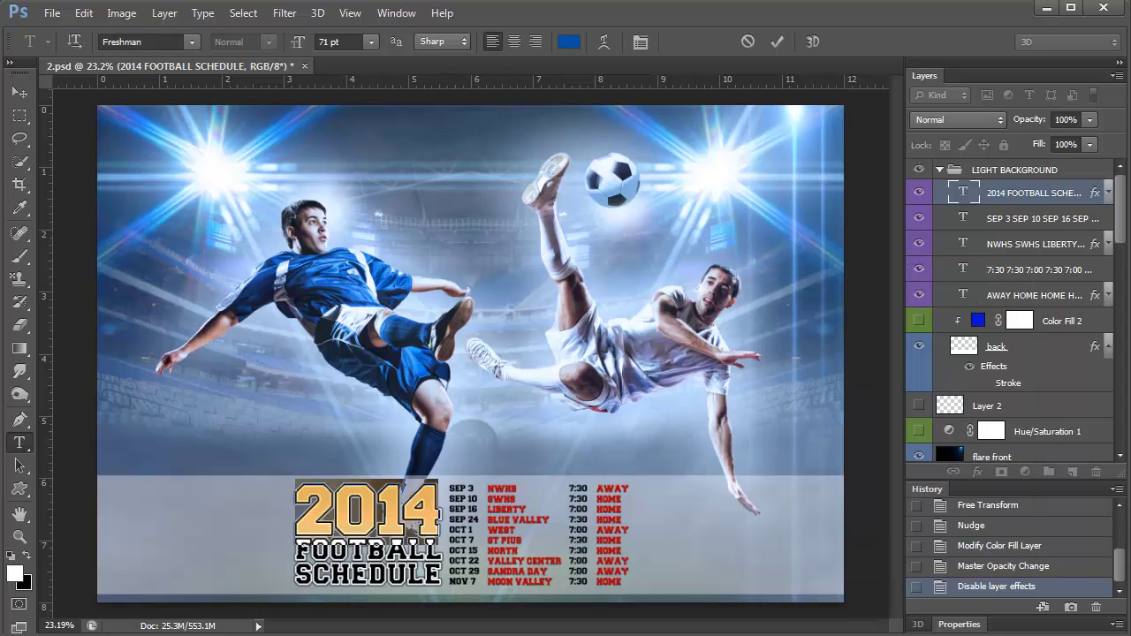
key(ctrl+h)
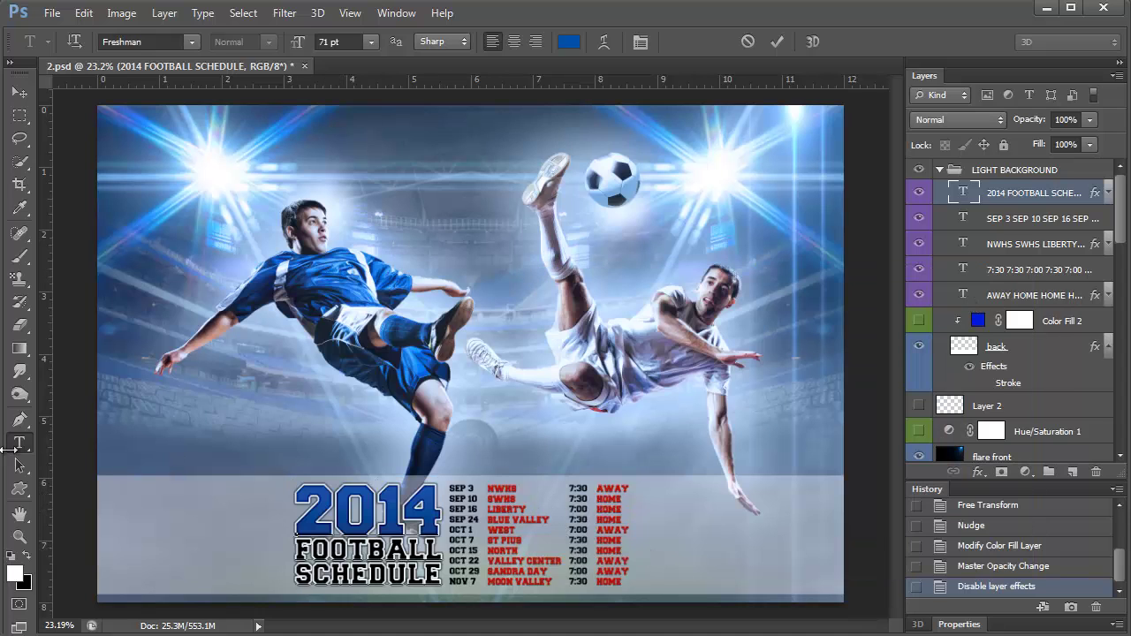
click(20, 92)
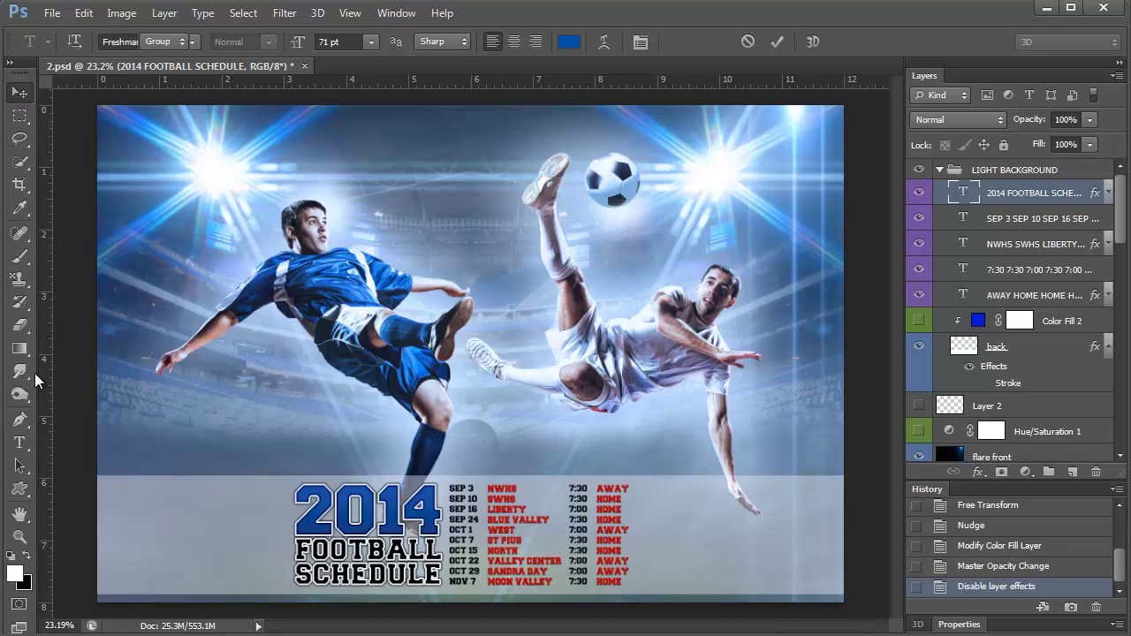
Turn the red team-names column blue using the colour sampled from the 2014 title.
click(20, 444)
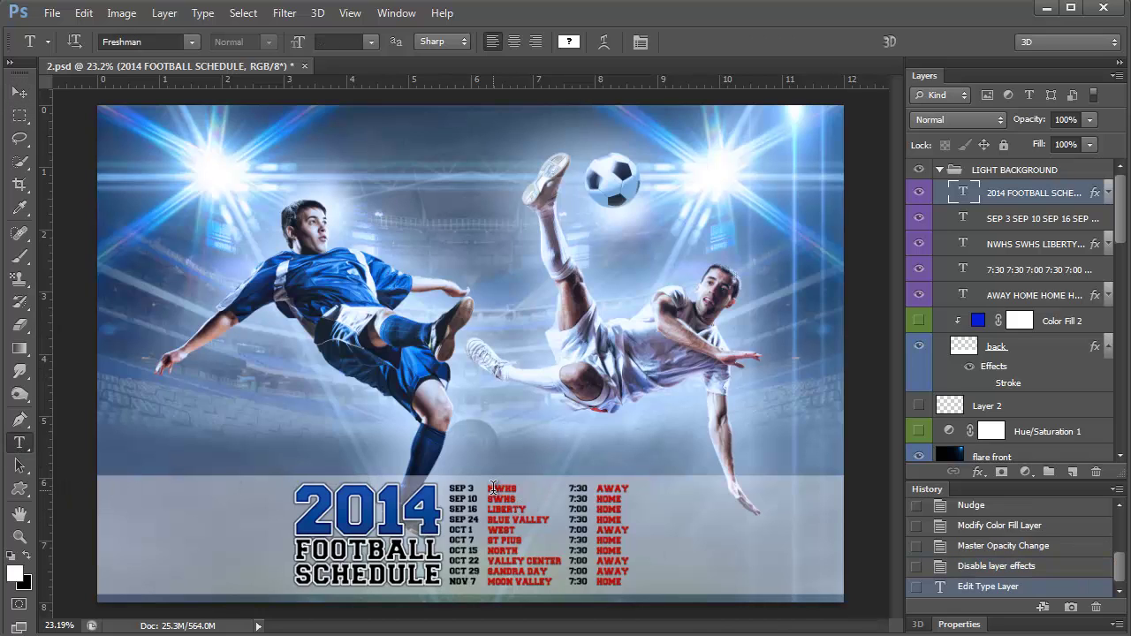
drag(489, 485, 551, 585)
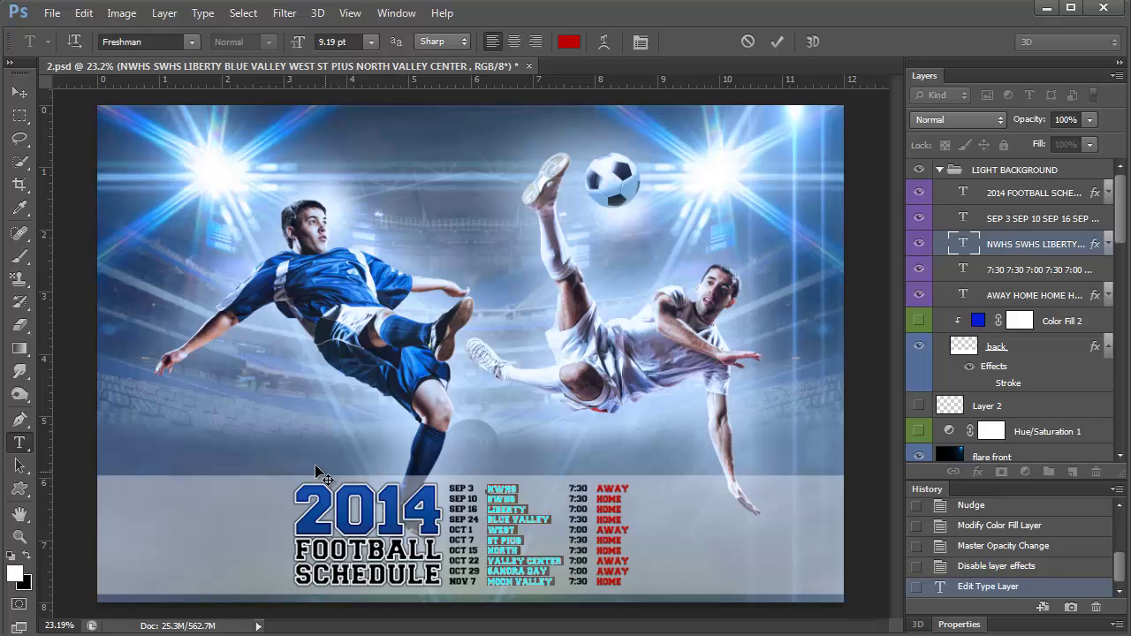
key(ctrl+h)
click(568, 41)
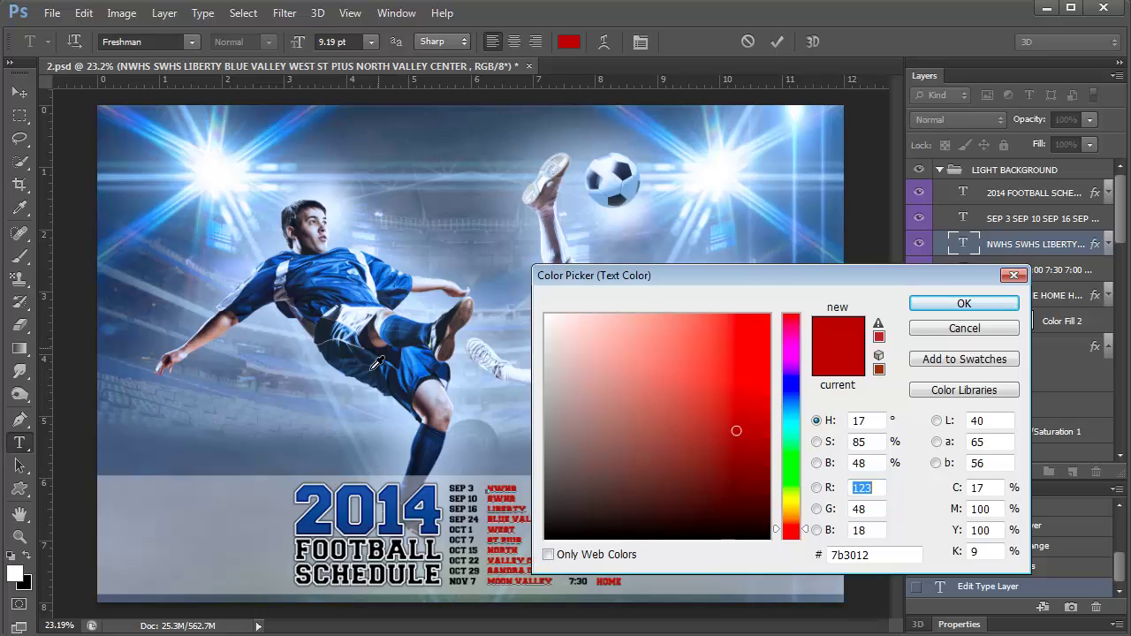
click(350, 502)
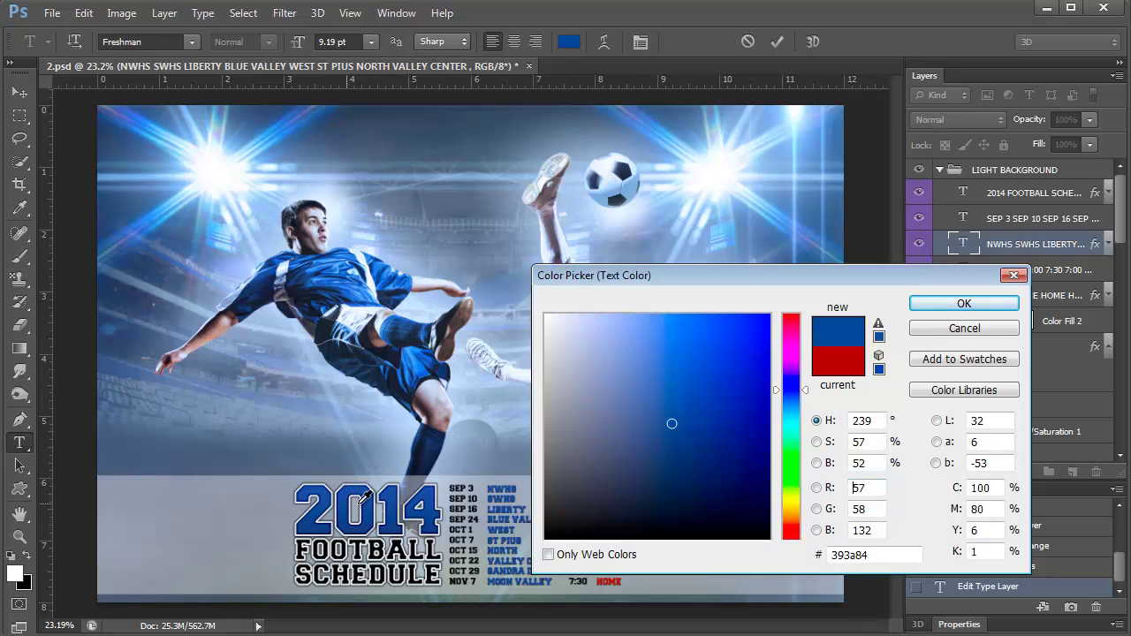
click(987, 303)
click(1005, 297)
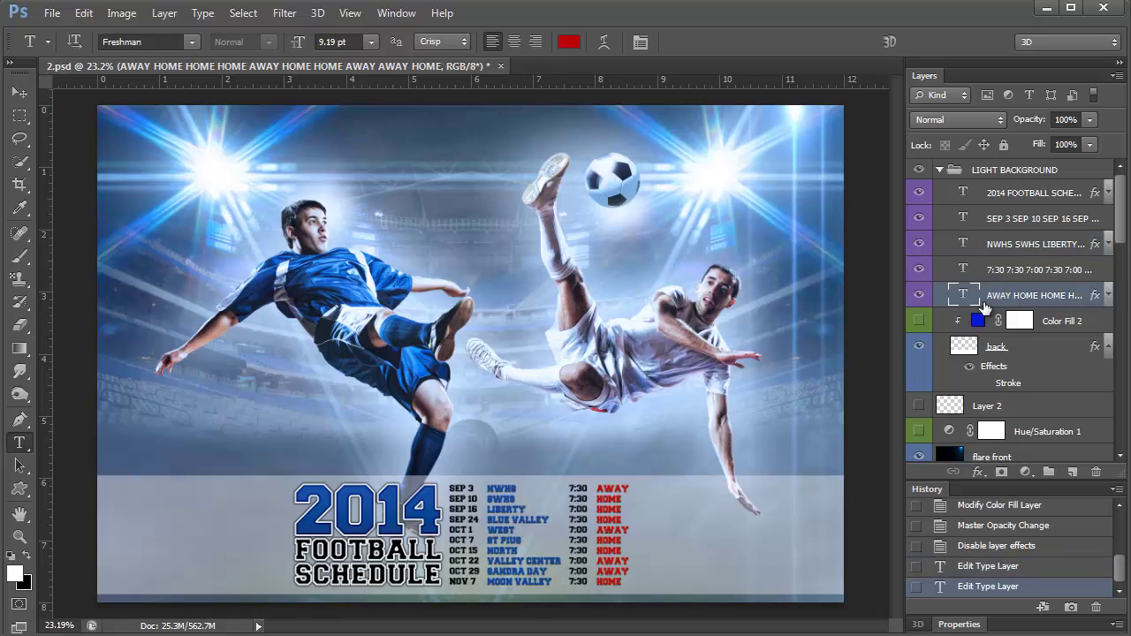
Make the AWAY/HOME column blue by entering colour values 61 and 122 in the Color Picker.
drag(603, 487, 648, 610)
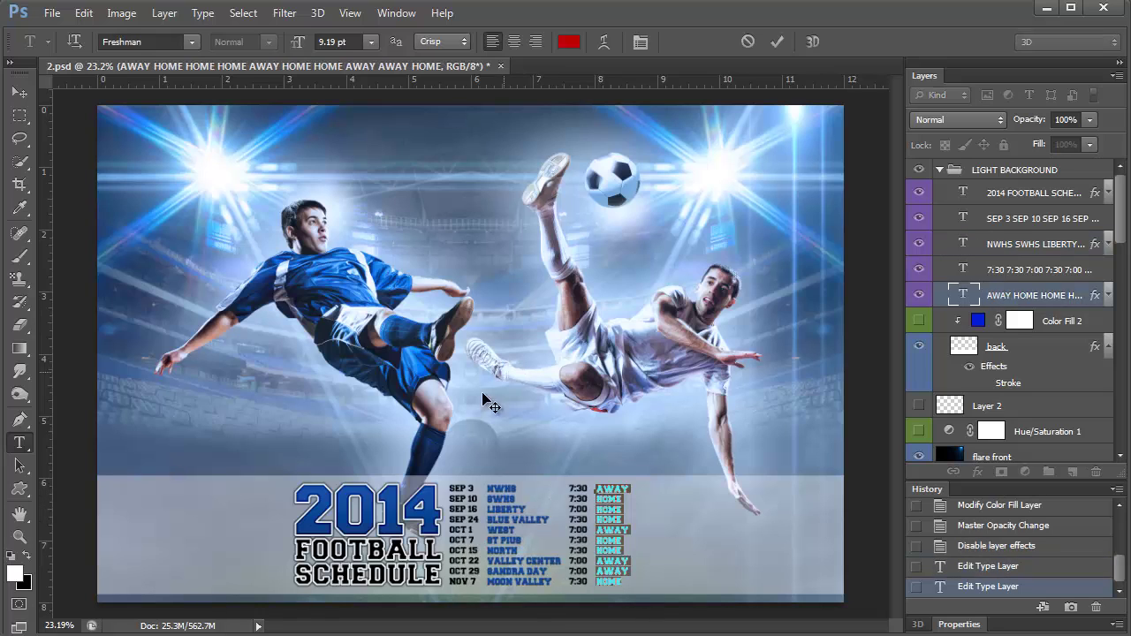
click(568, 42)
text(61)
key(Tab)
text(61)
key(Tab)
text(122)
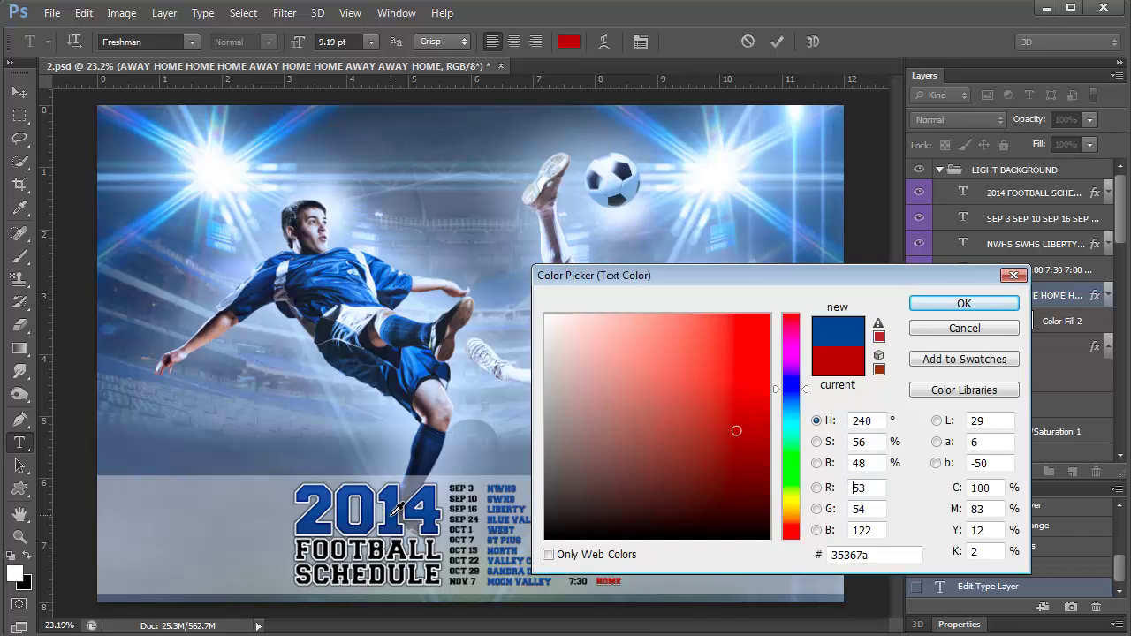
click(938, 309)
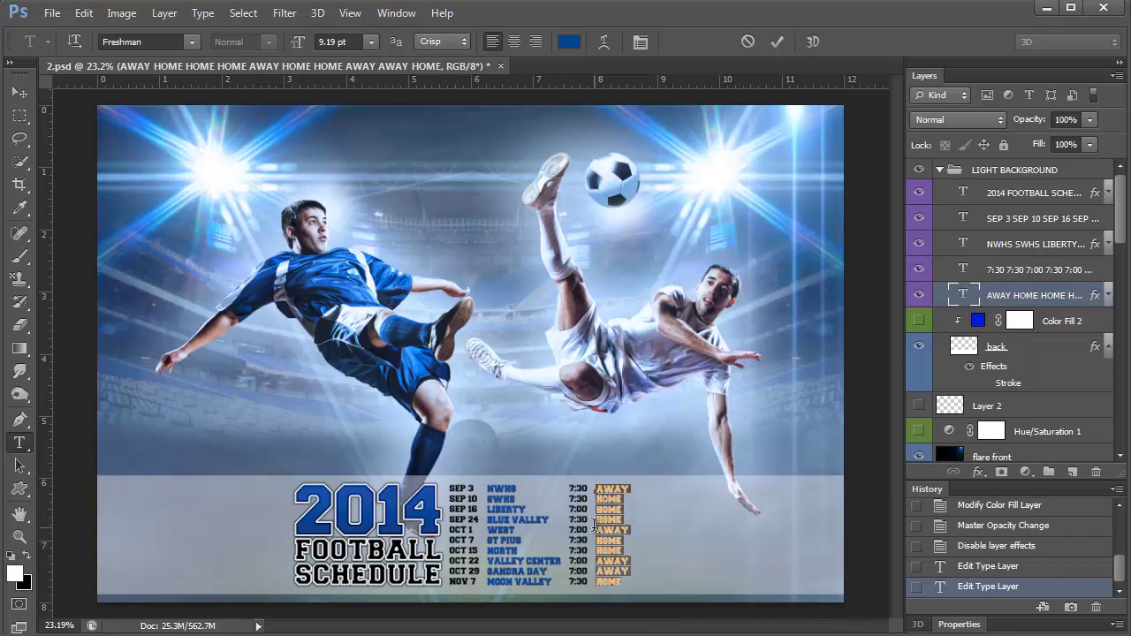
click(599, 523)
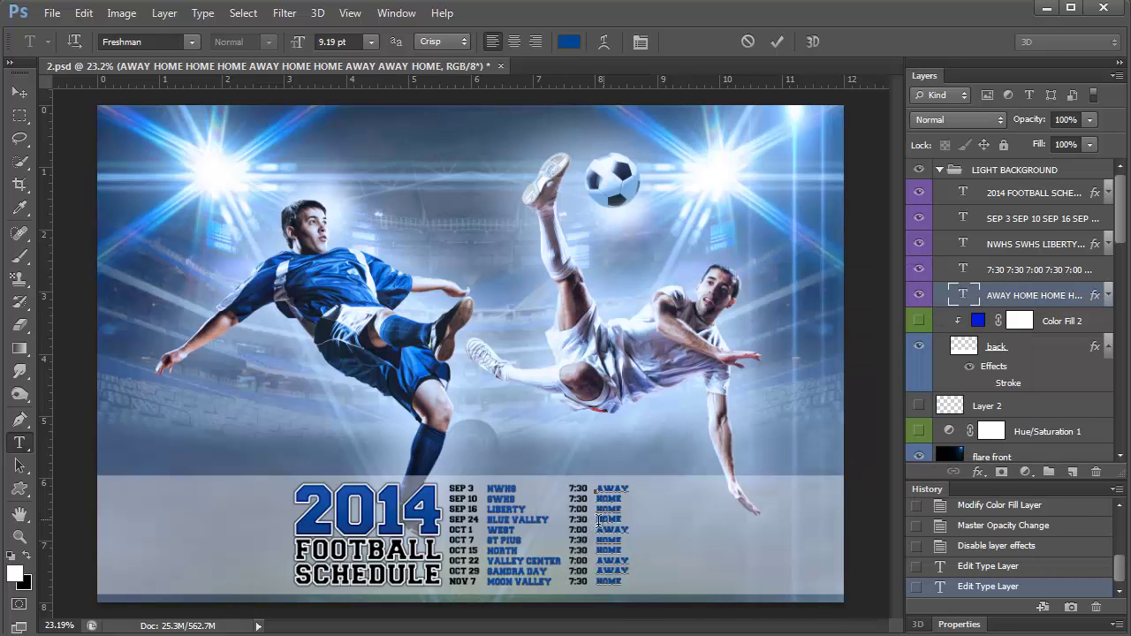
click(19, 536)
Zoom in and review the AWAY/HOME drop shadow (75% opacity, 2 px), toggling it off and on, then confirm.
click(548, 539)
click(548, 539)
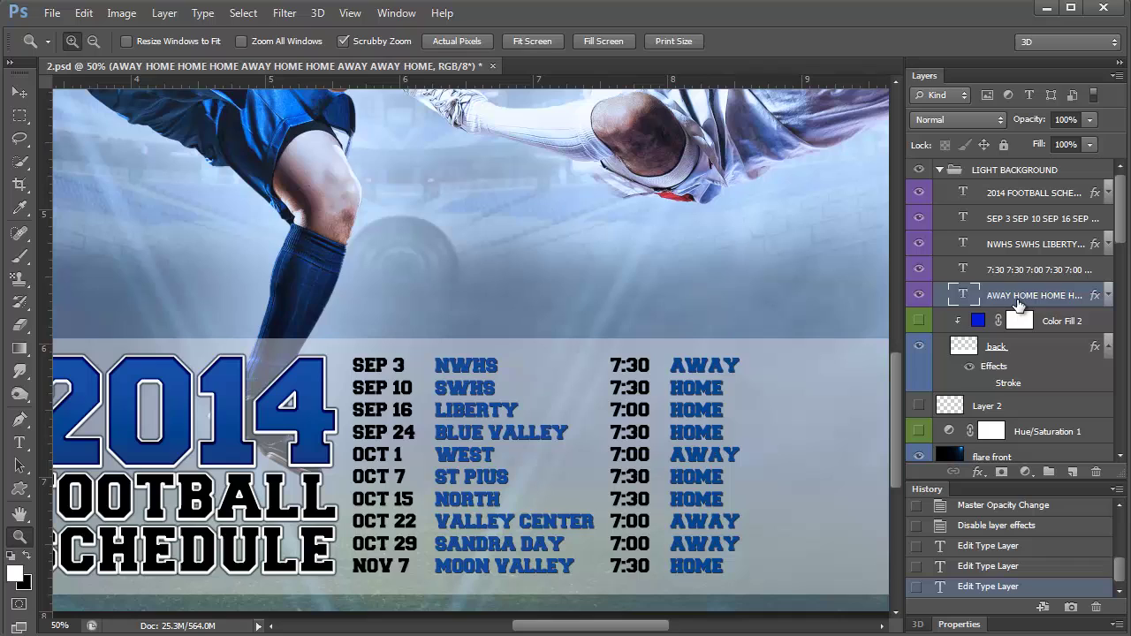
click(1106, 295)
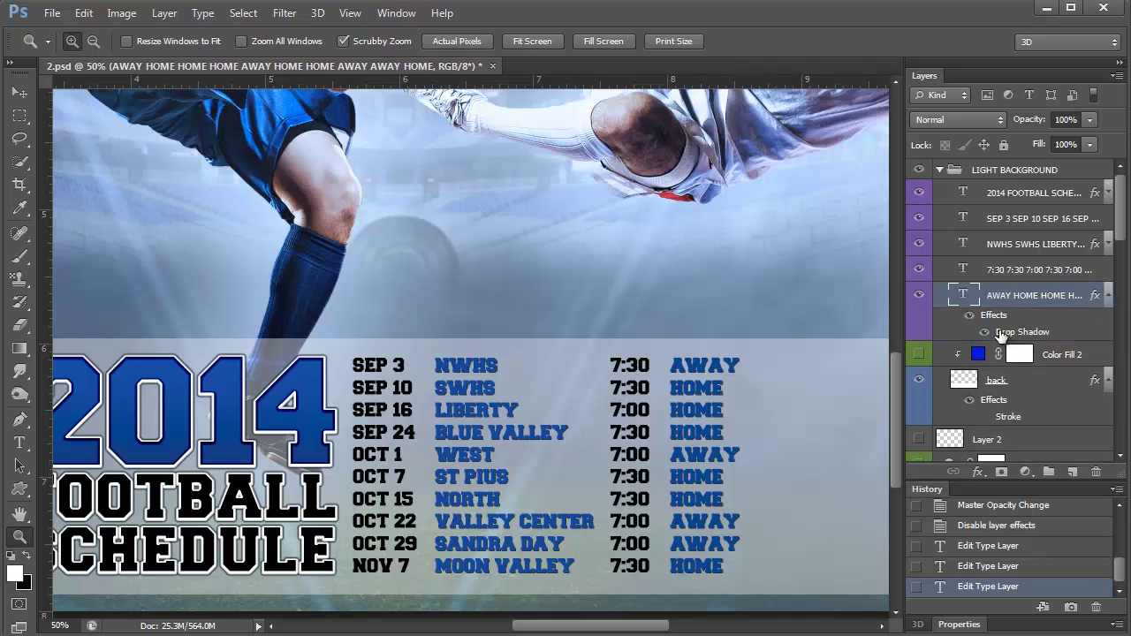
double_click(1001, 333)
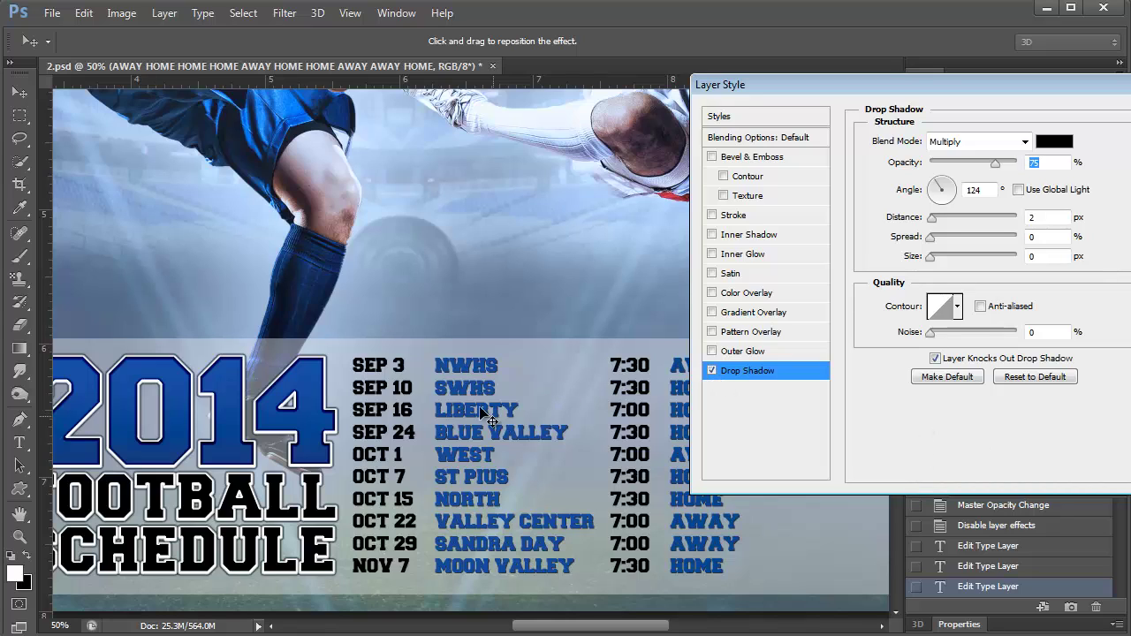
click(711, 370)
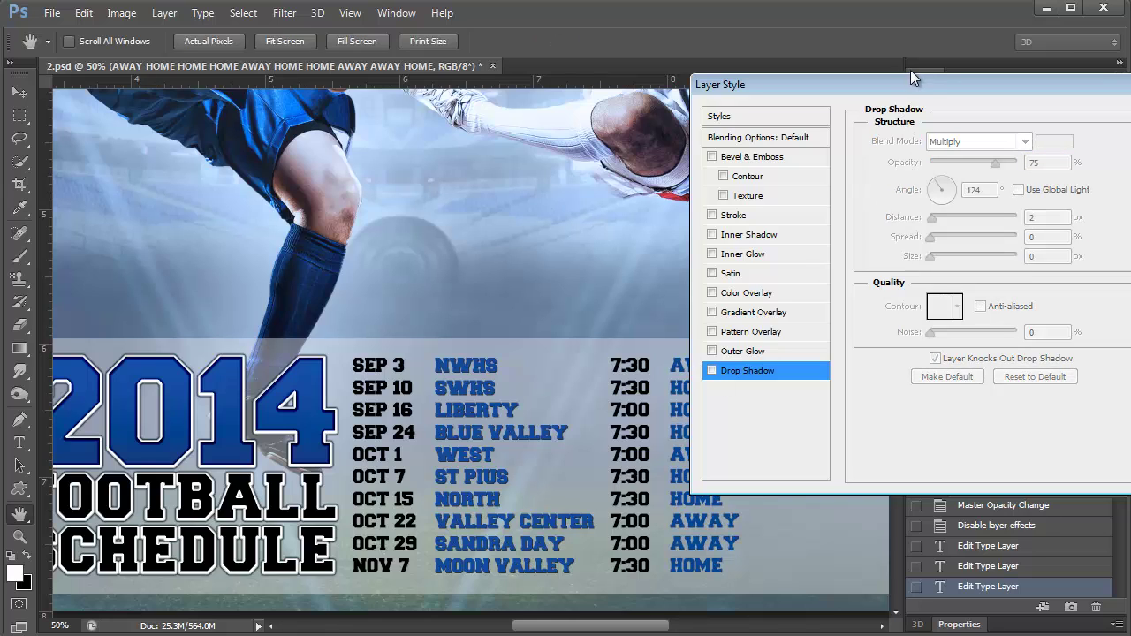
drag(910, 78, 1010, 81)
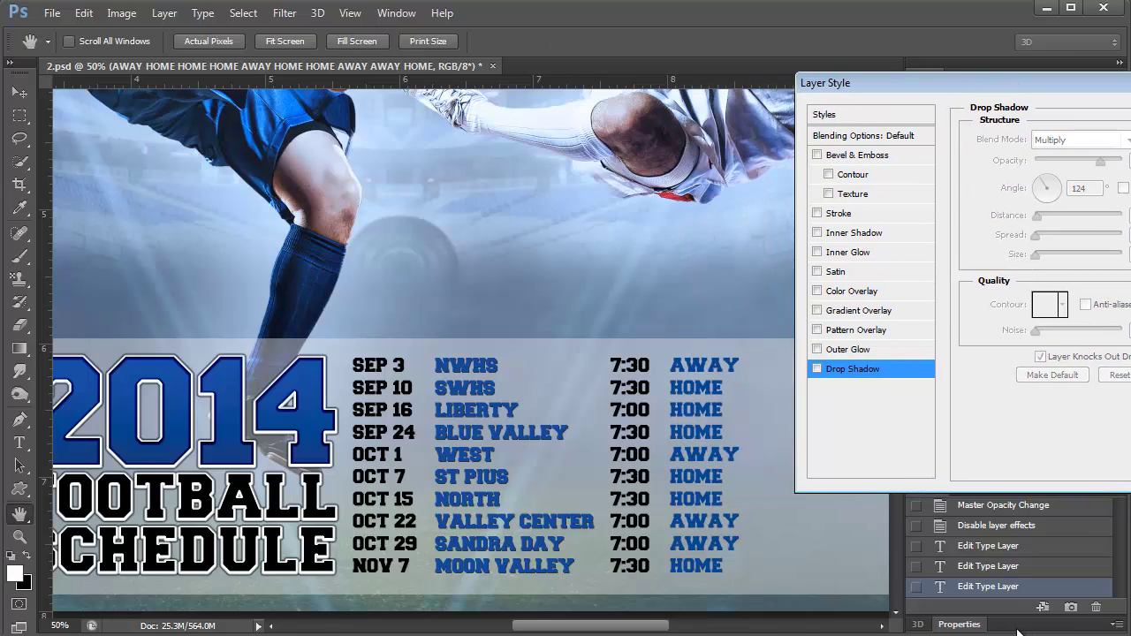
click(816, 368)
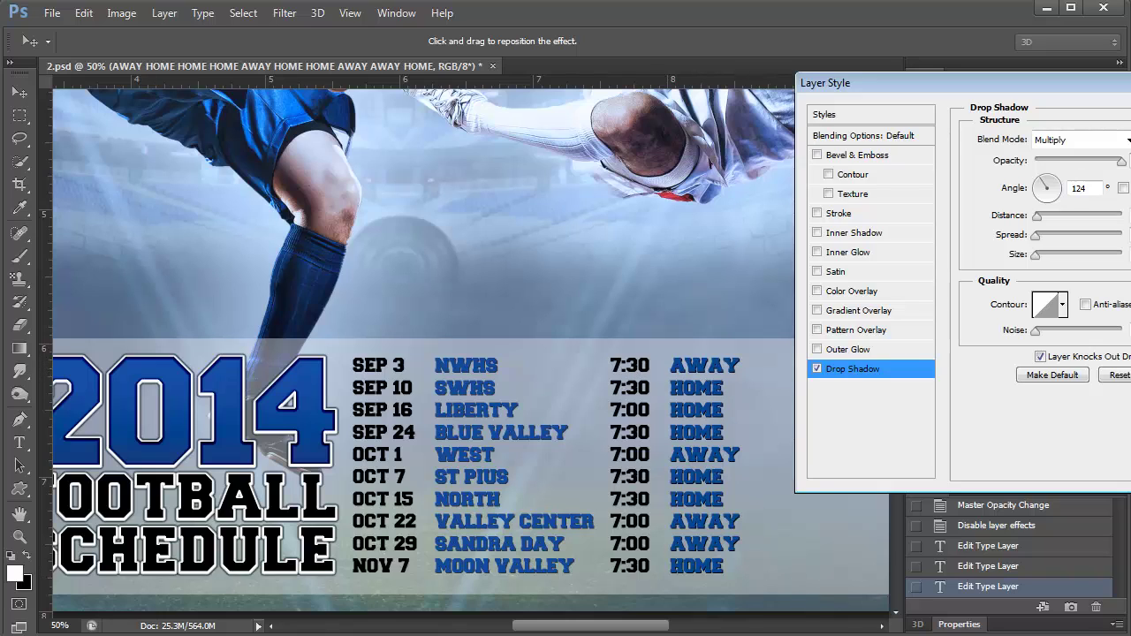
key(Return)
Copy the AWAY/HOME layer's drop shadow style and paste it onto the NWHS SWHS team-names layer.
key(z)
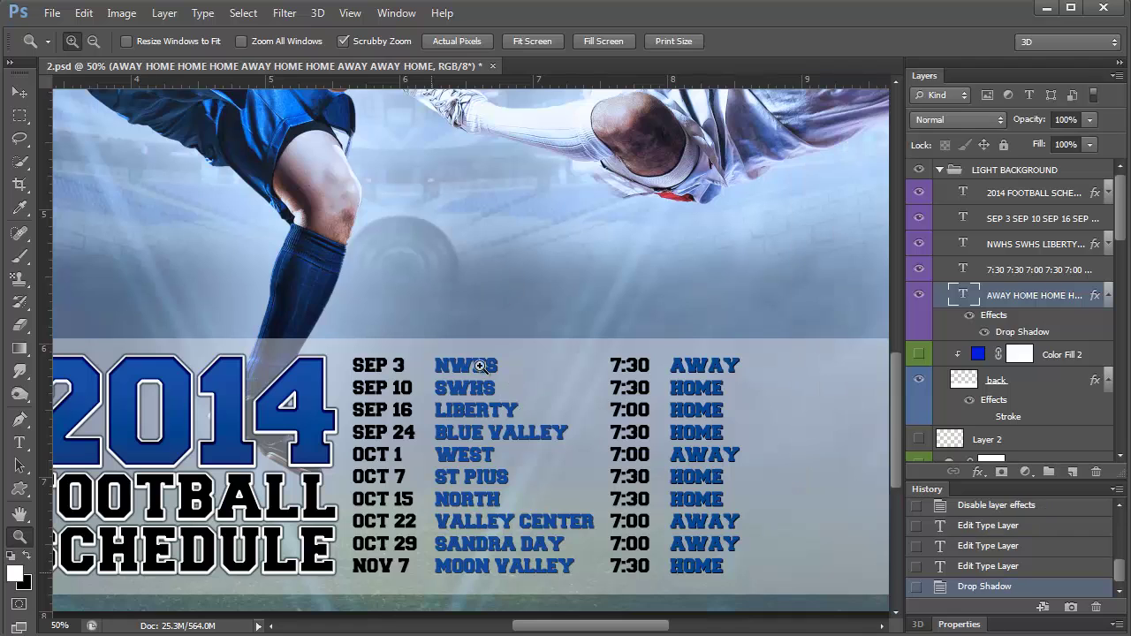
click(473, 365)
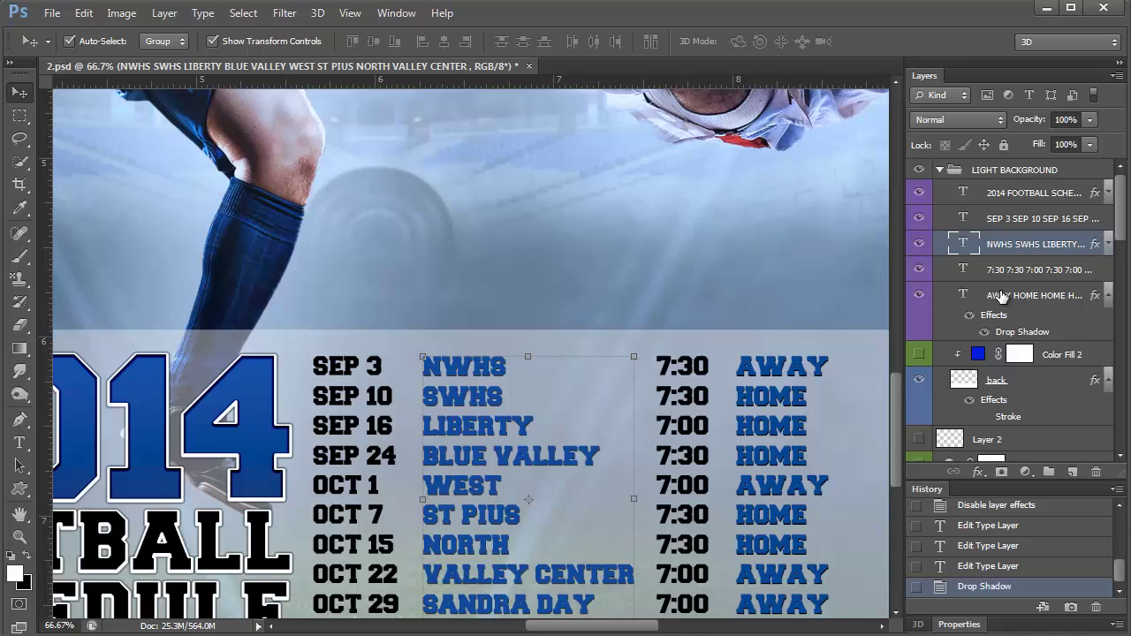
click(1000, 296)
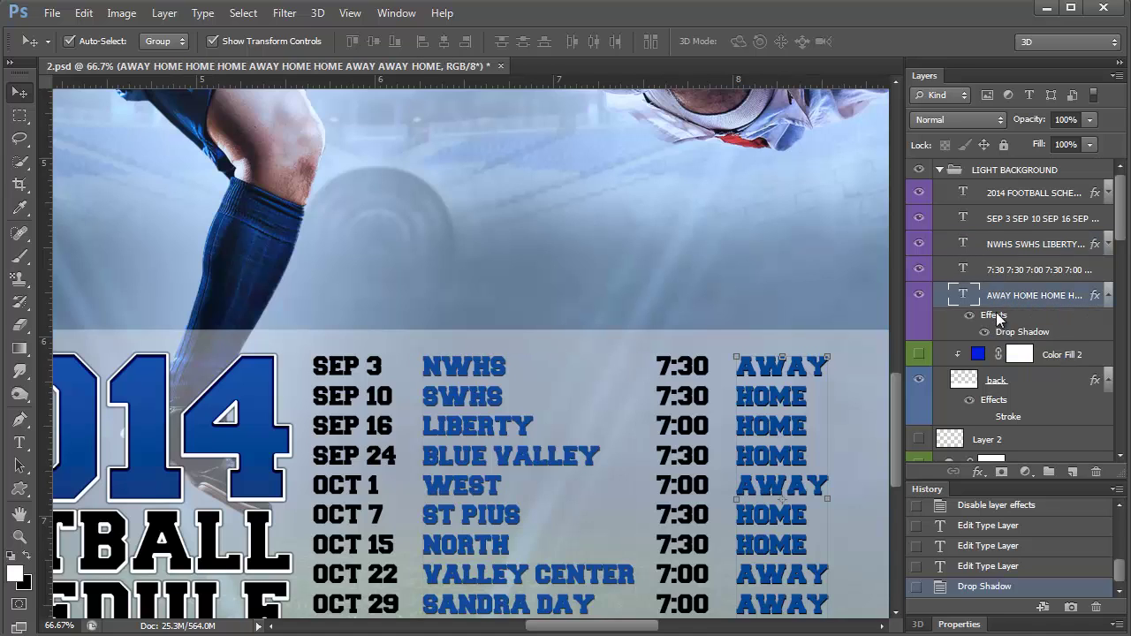
right_click(996, 312)
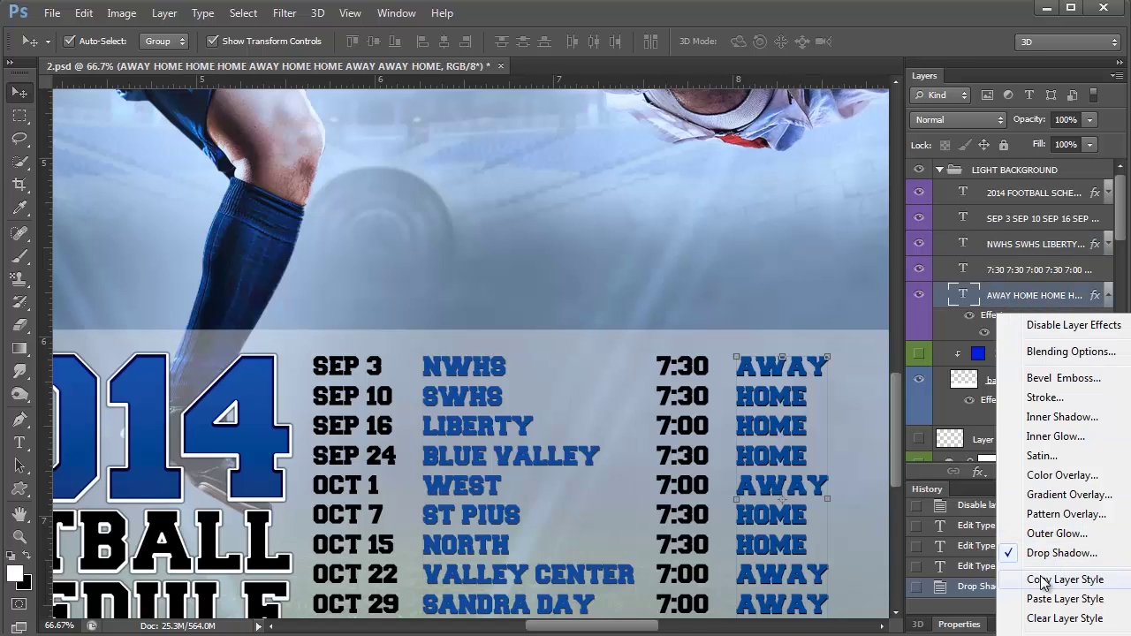
click(1045, 554)
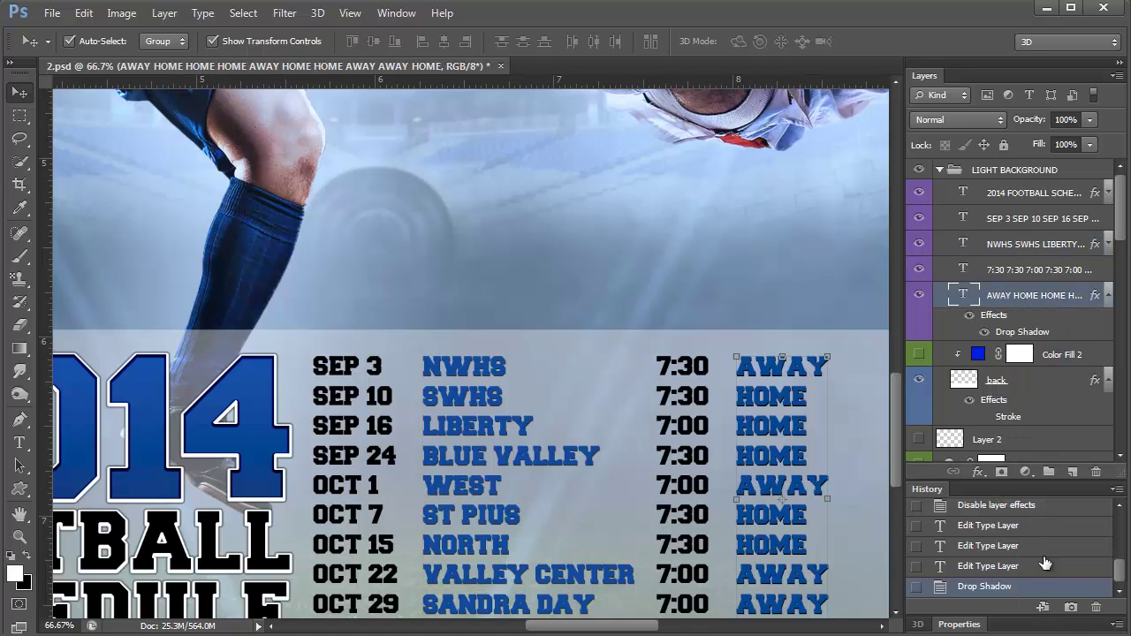
click(996, 241)
right_click(995, 240)
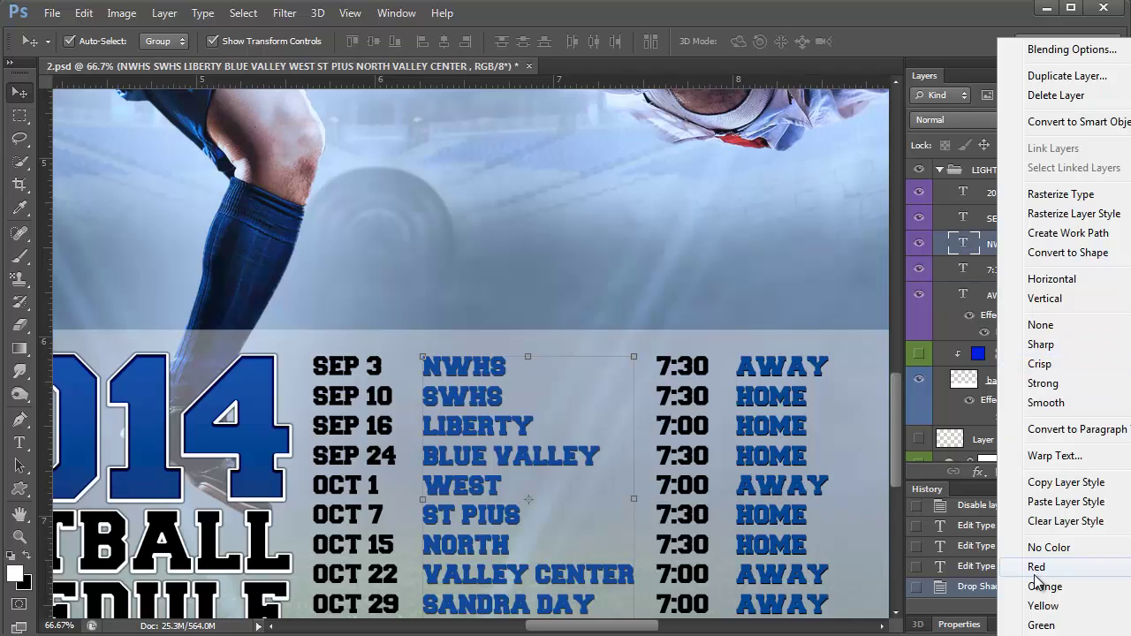
click(1049, 502)
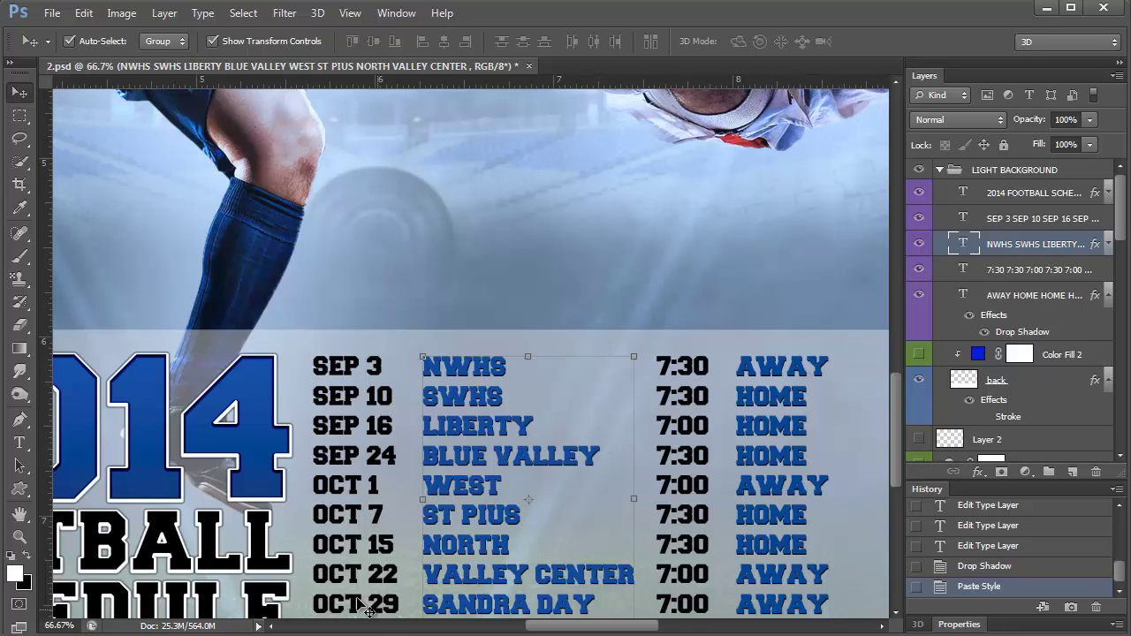
drag(555, 626, 502, 613)
Replace the title word FOOTBALL with SOCCER in the banner's second line.
scroll(502, 613, down, 2)
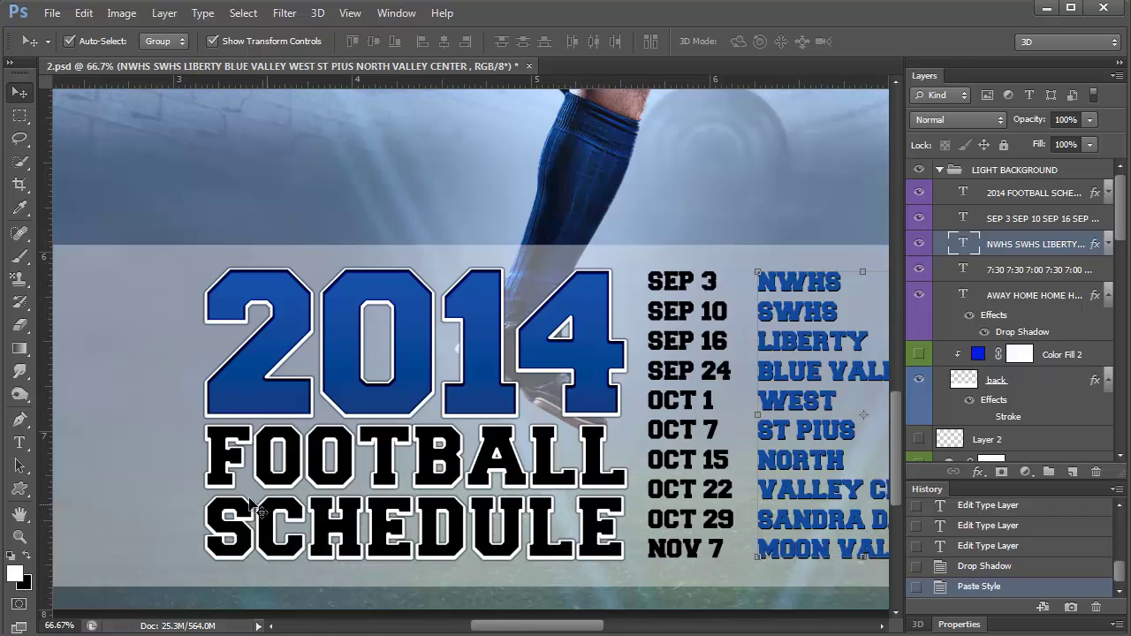
click(19, 441)
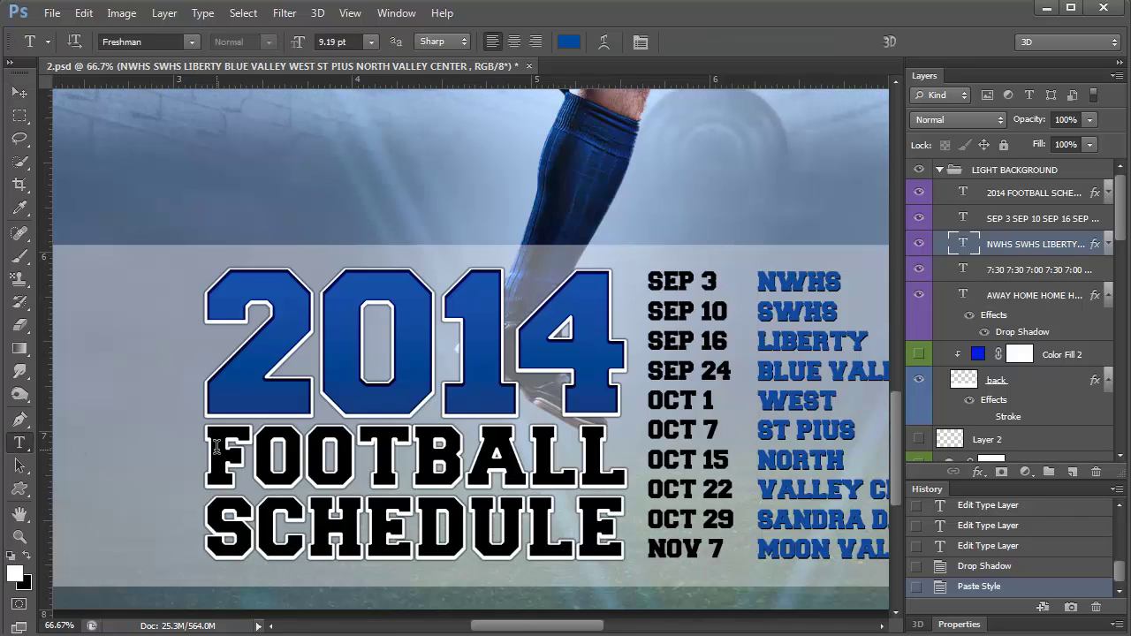
drag(217, 448, 626, 466)
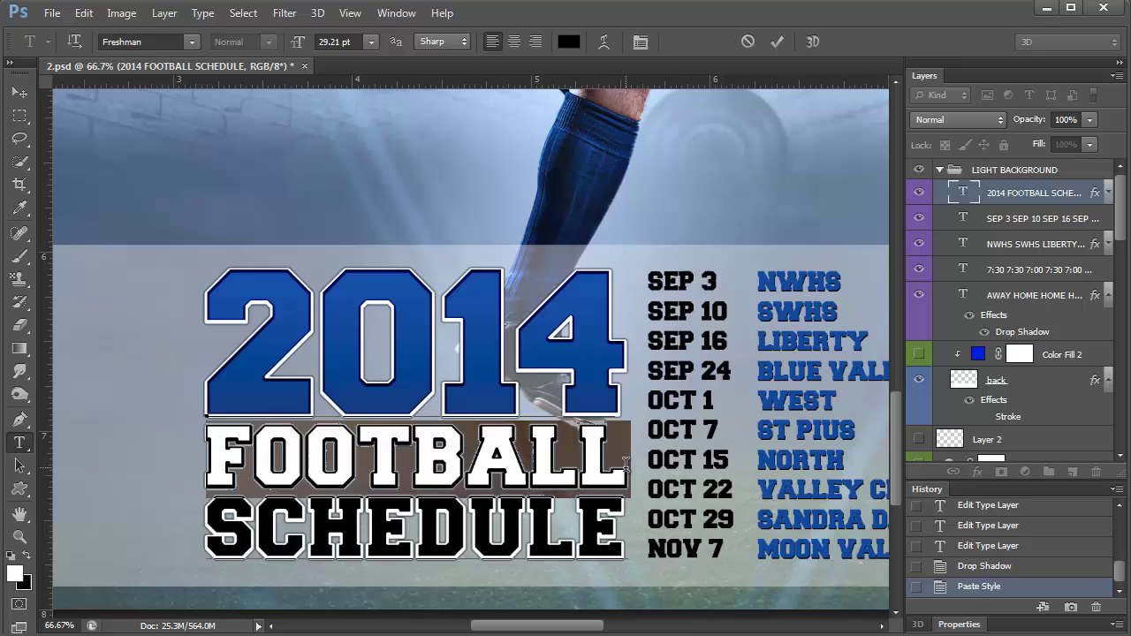
key(ctrl+h)
text(SO)
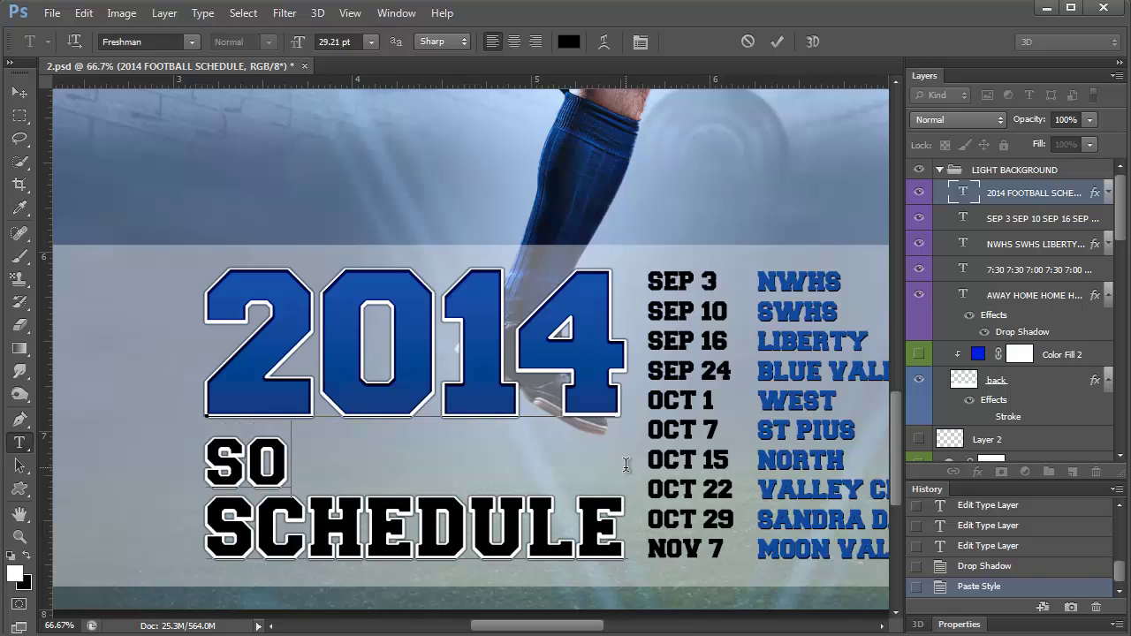
key(BackSpace)
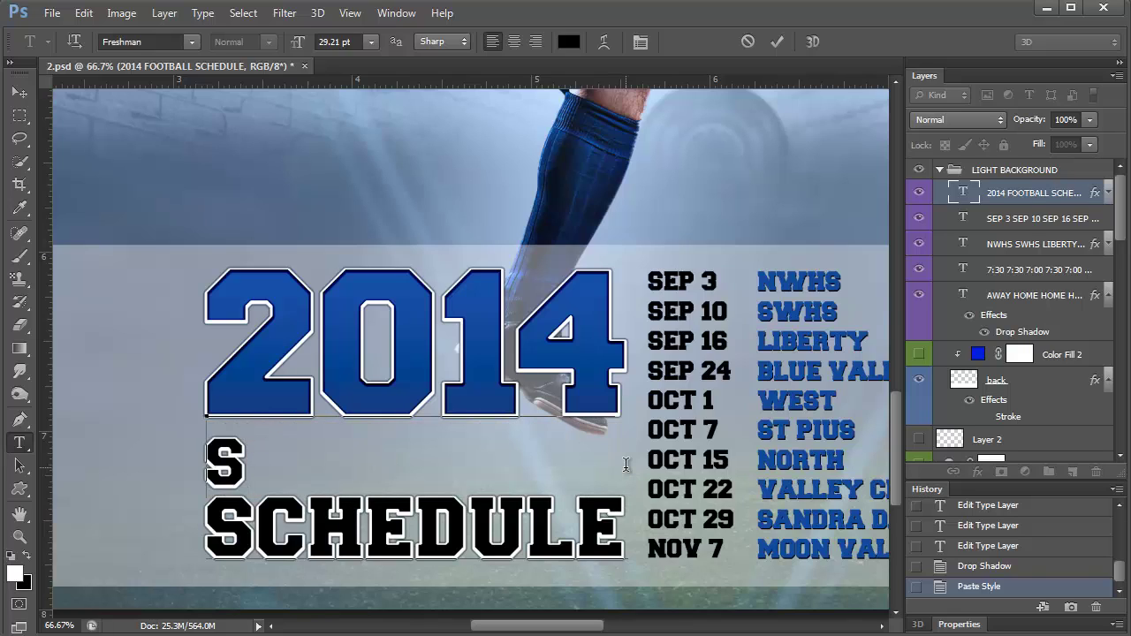
key(BackSpace)
text(SOCCER)
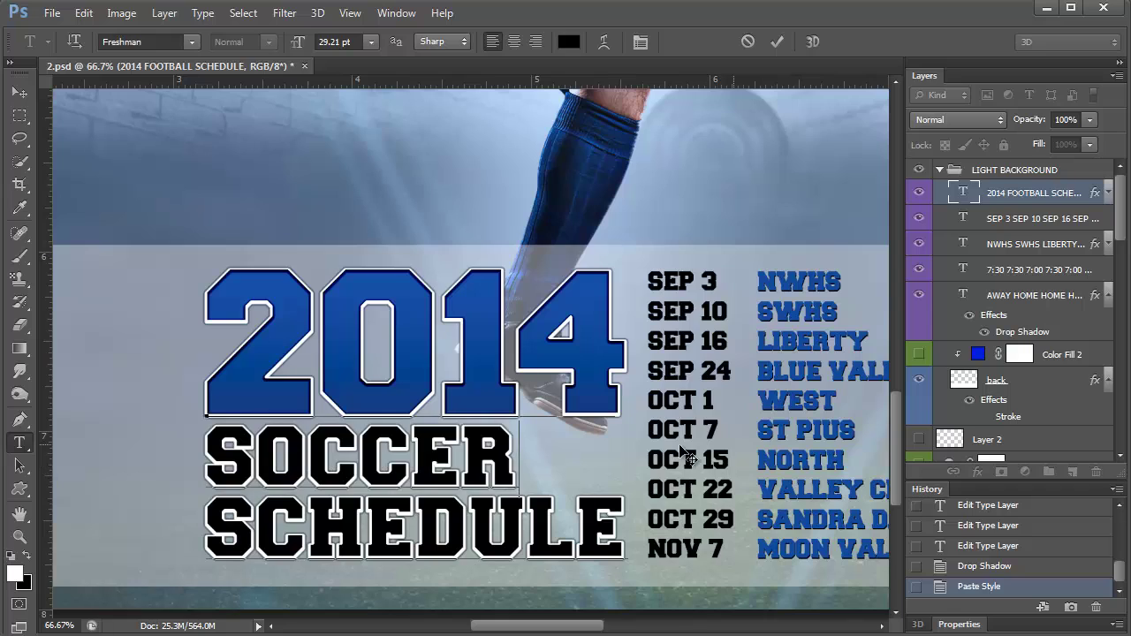
Set SOCCER to 39 pt with 35.67 pt leading, then fit the whole poster on screen.
double_click(215, 443)
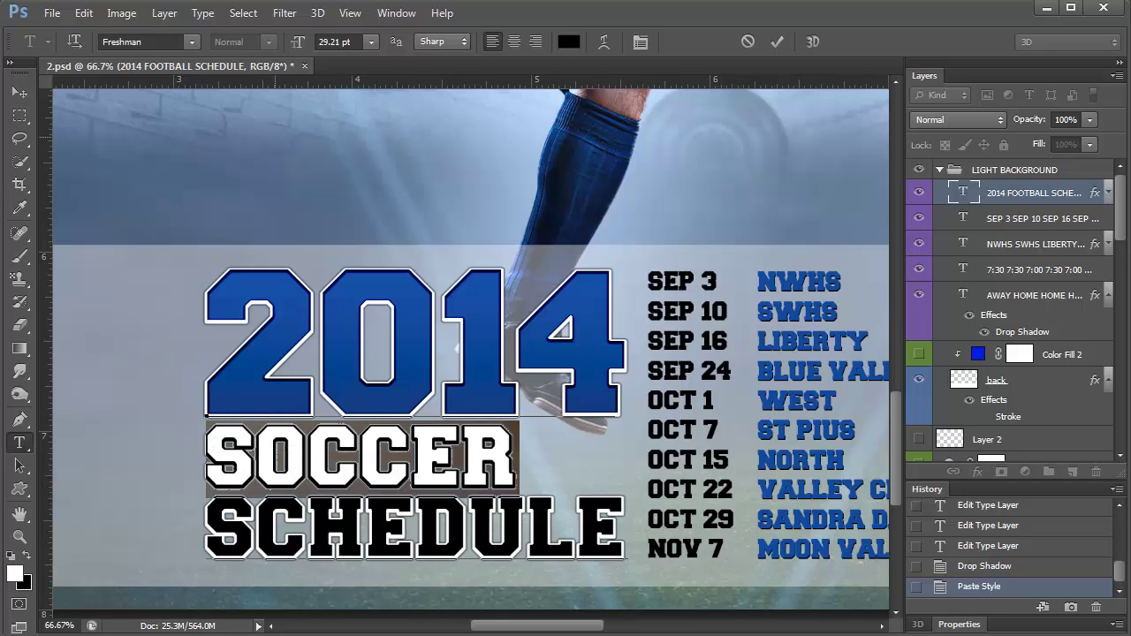
click(343, 14)
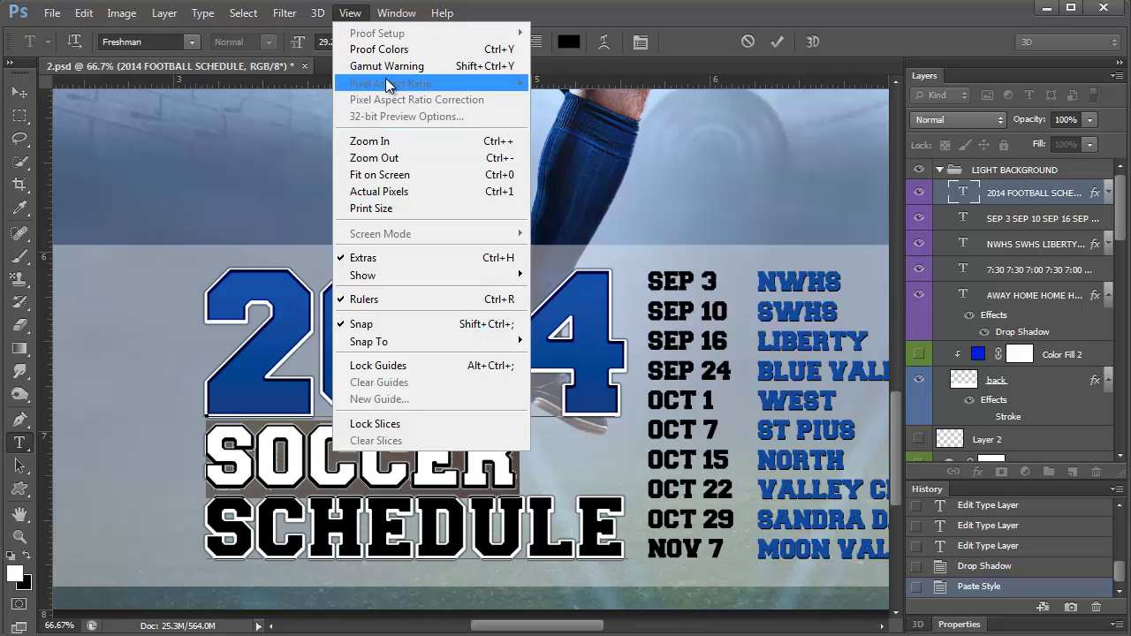
mouse_move(385, 15)
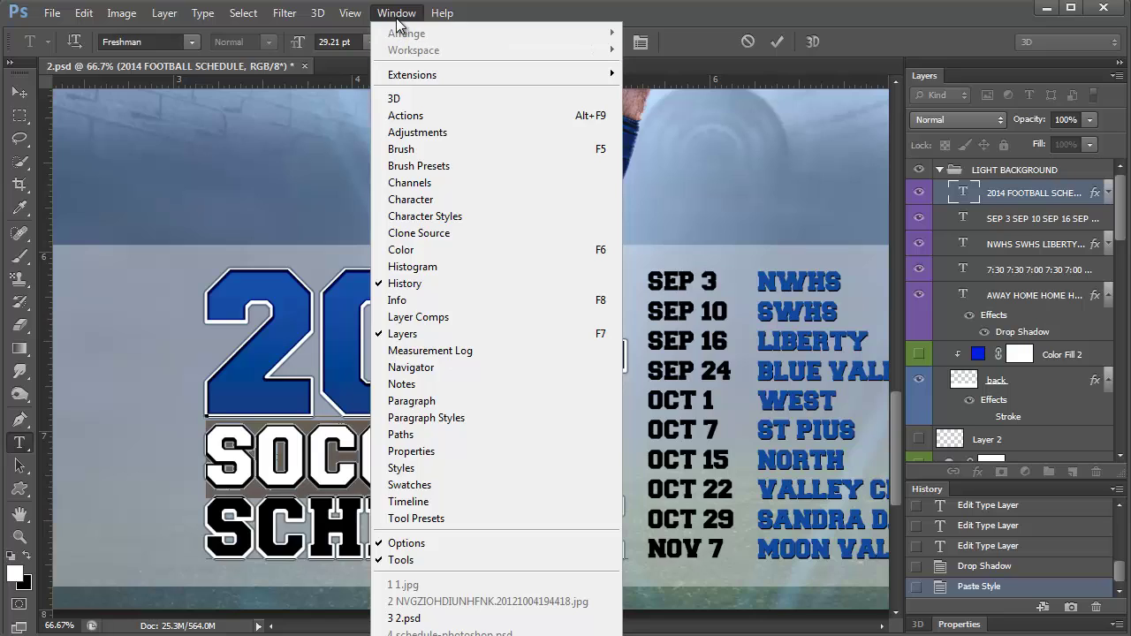
click(409, 199)
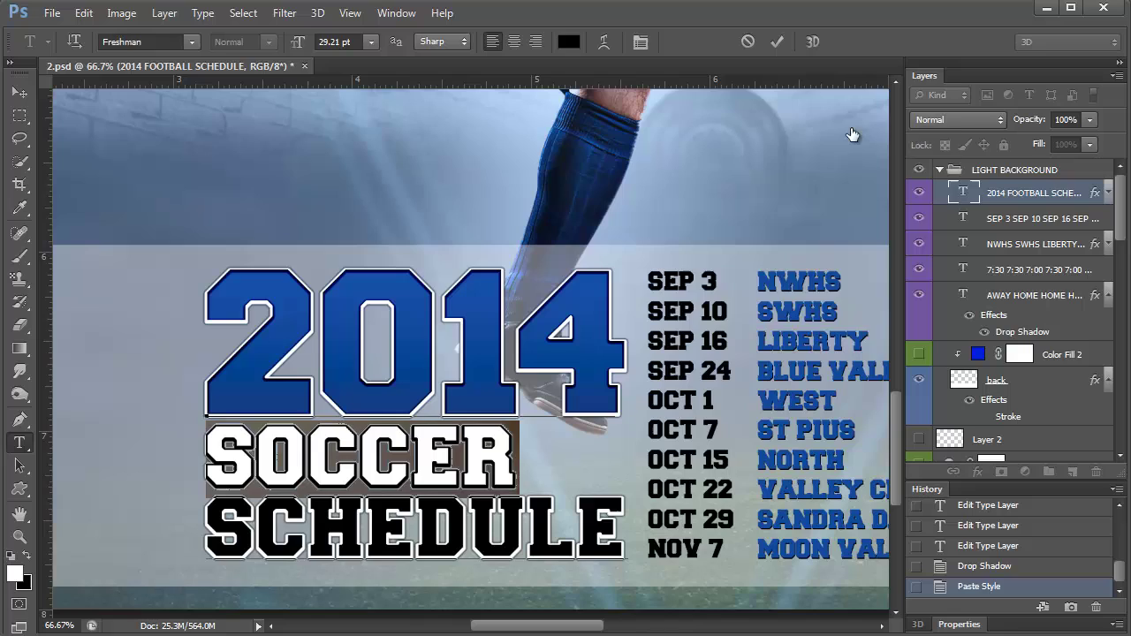
click(803, 190)
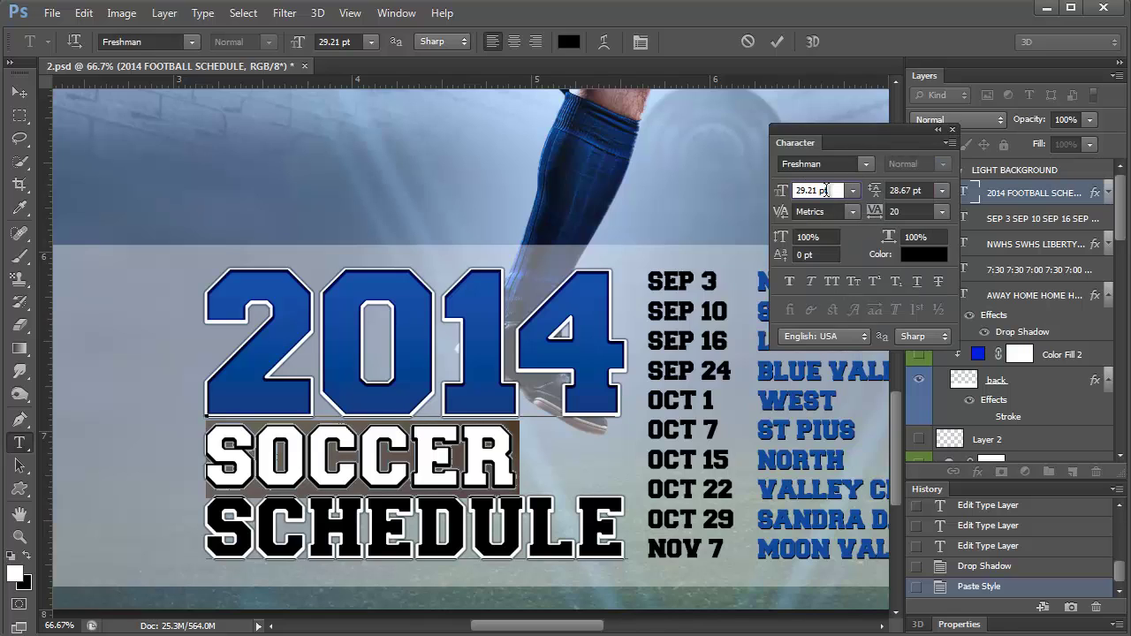
drag(834, 191, 762, 207)
scroll(807, 184, up, 6)
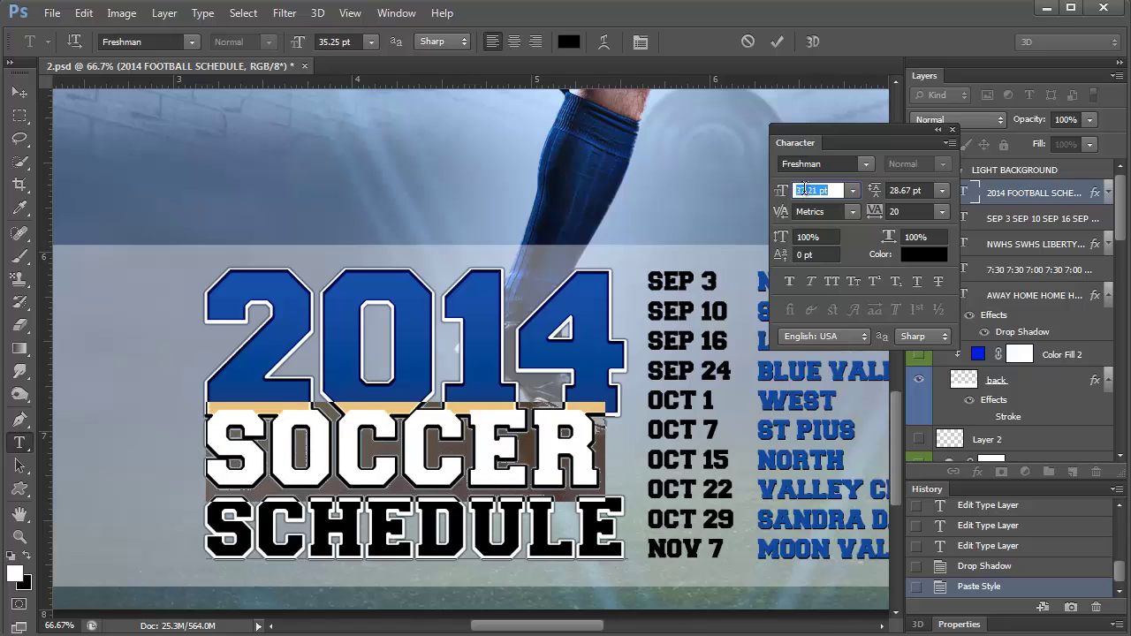
scroll(804, 188, up, 4)
click(892, 190)
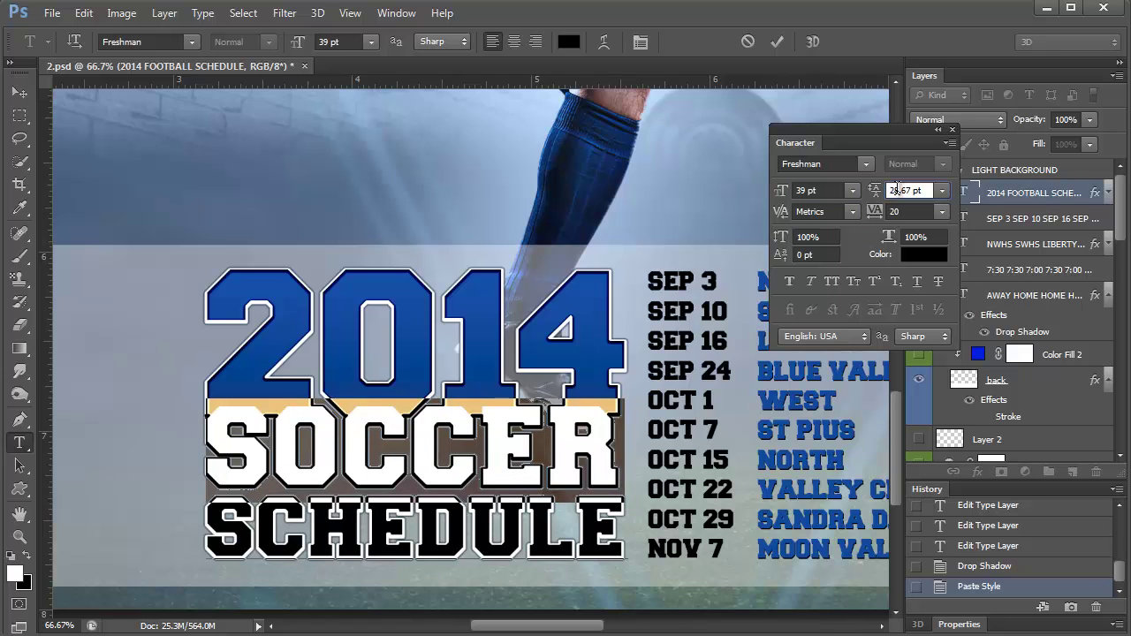
scroll(896, 189, up, 7)
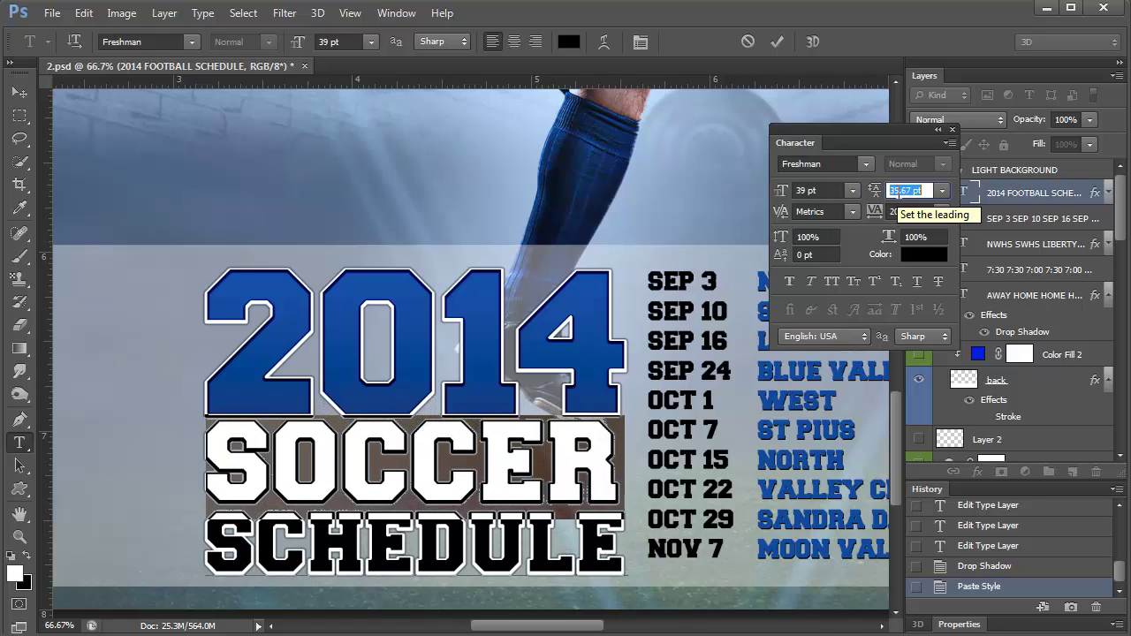
click(350, 12)
click(373, 188)
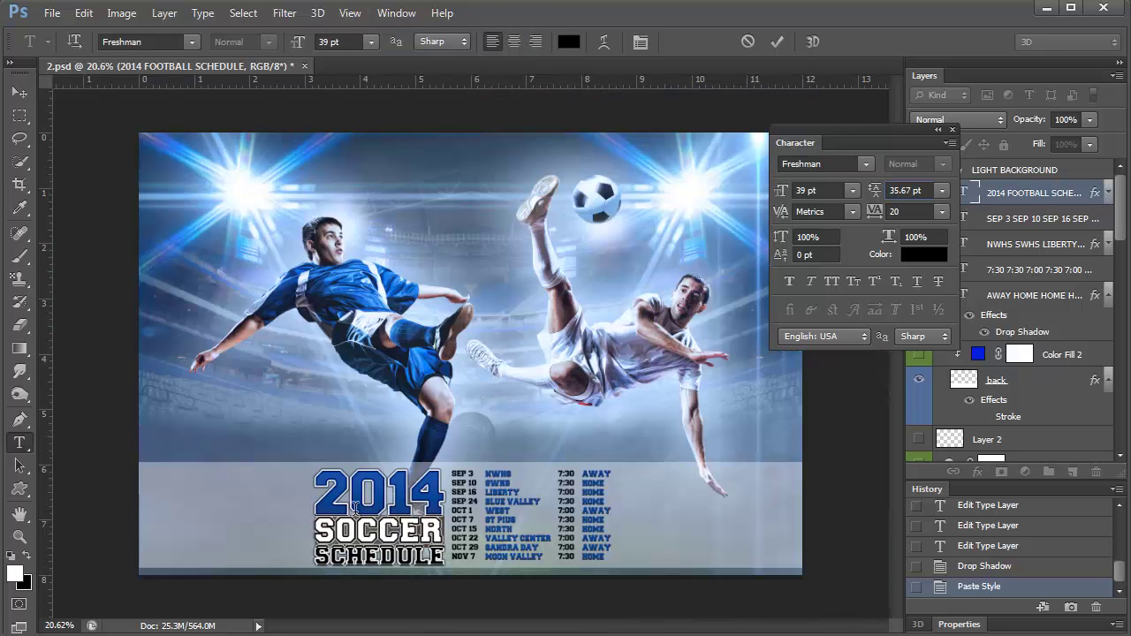
Scale the 2014 SOCCER SCHEDULE title block down to about 94% and zoom in on it.
click(19, 92)
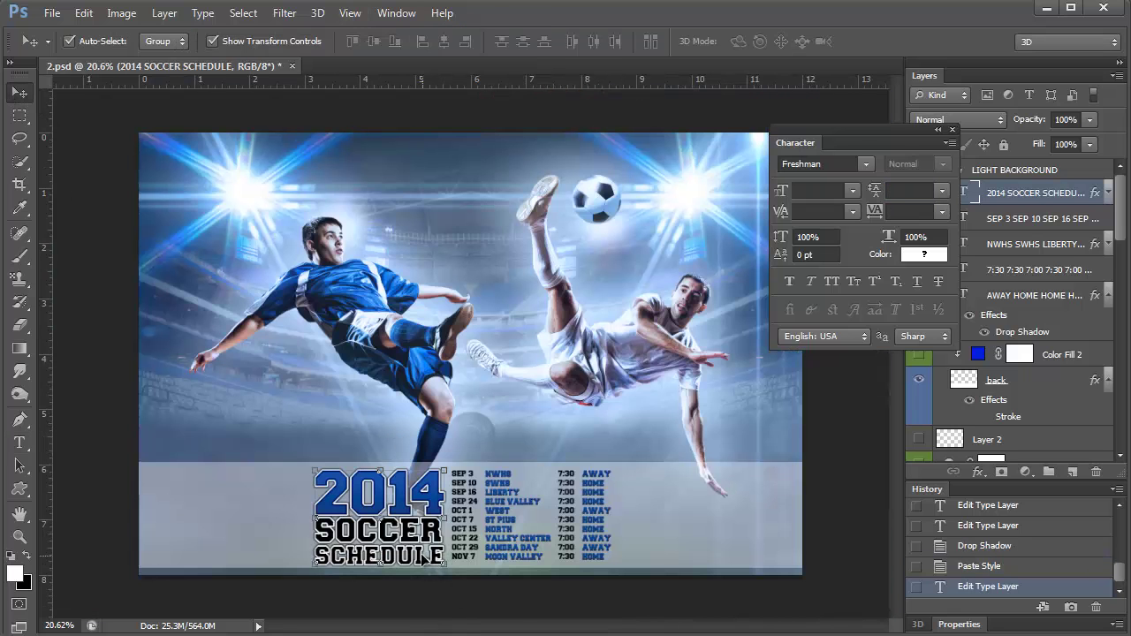
click(447, 566)
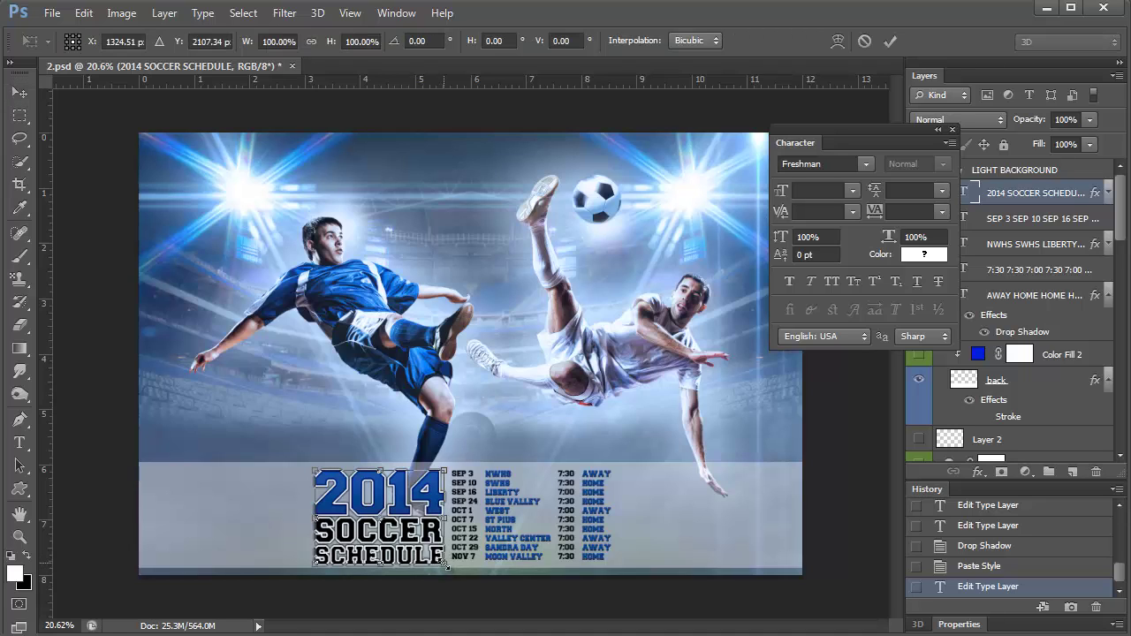
mouse_move(445, 564)
mouse_down()
mouse_move(436, 554)
mouse_move(443, 564)
mouse_up()
key(Return)
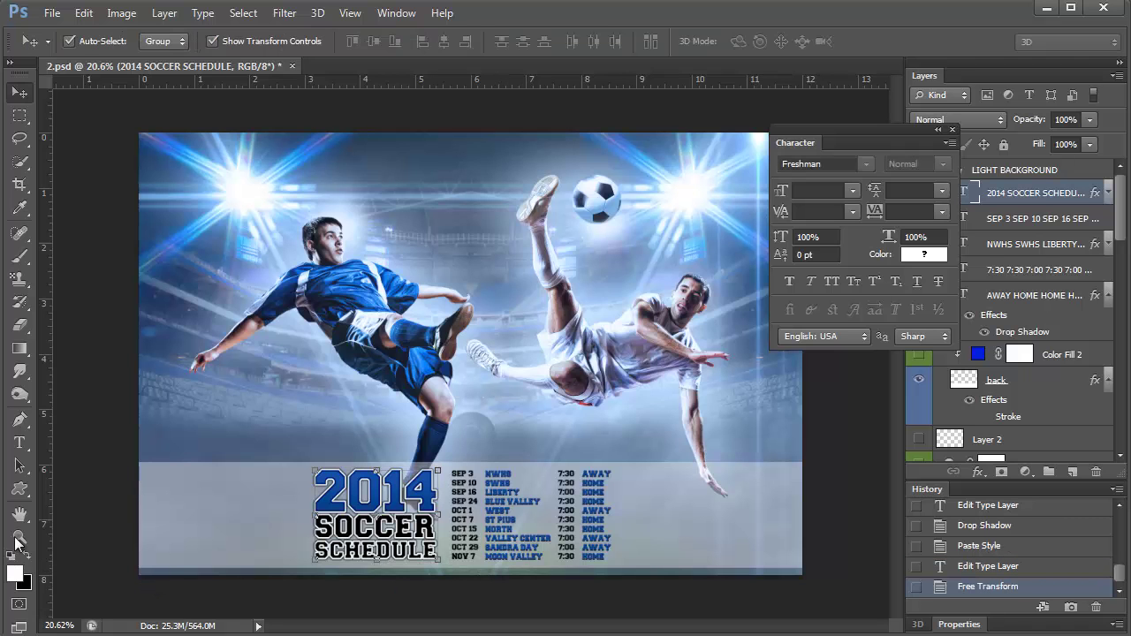
key(z)
click(403, 504)
click(405, 499)
click(420, 420)
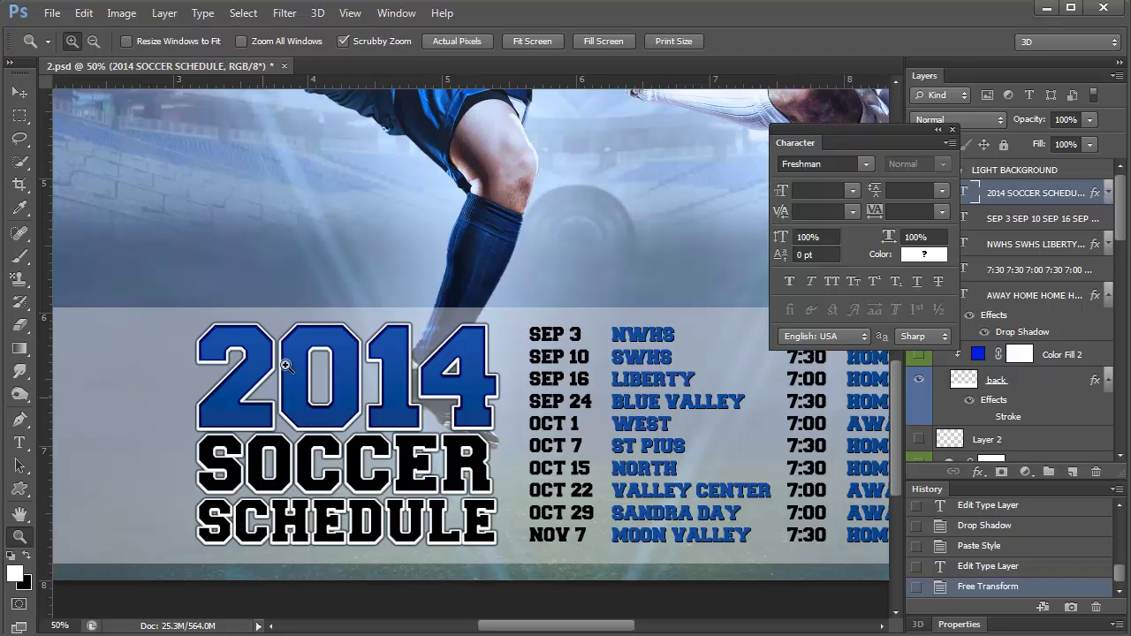
click(19, 442)
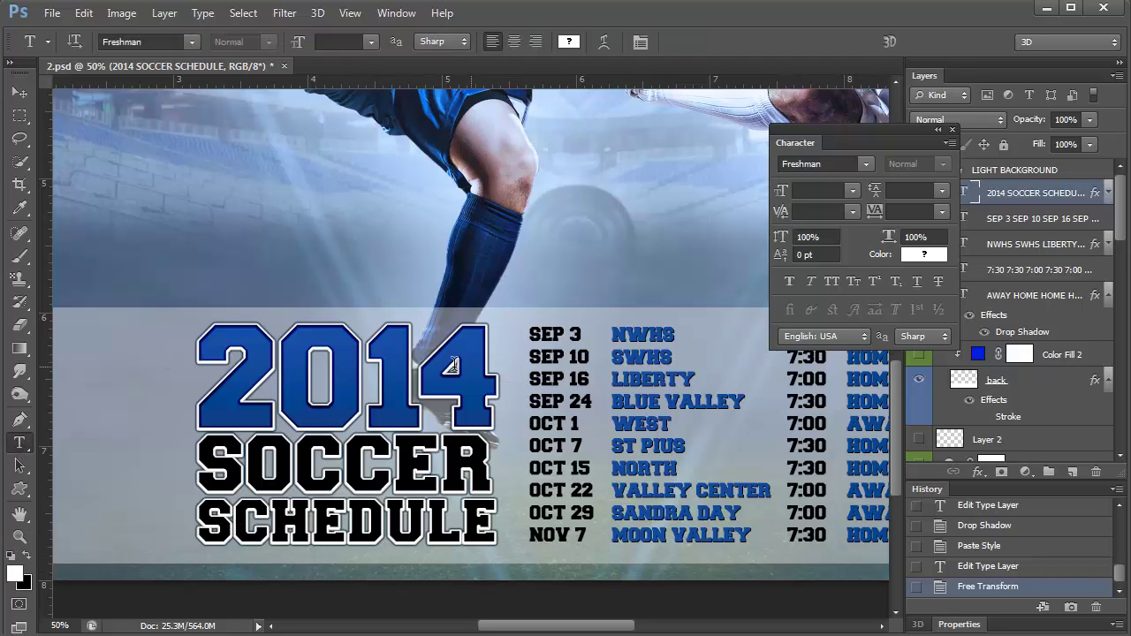
drag(281, 375, 199, 375)
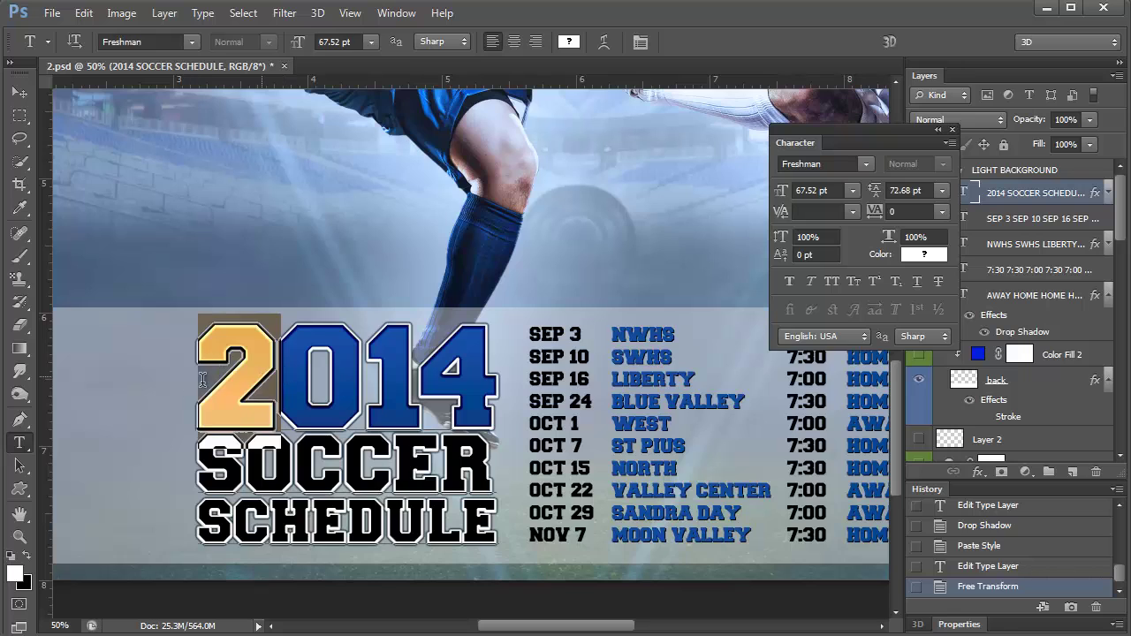
click(200, 374)
double_click(359, 373)
click(903, 211)
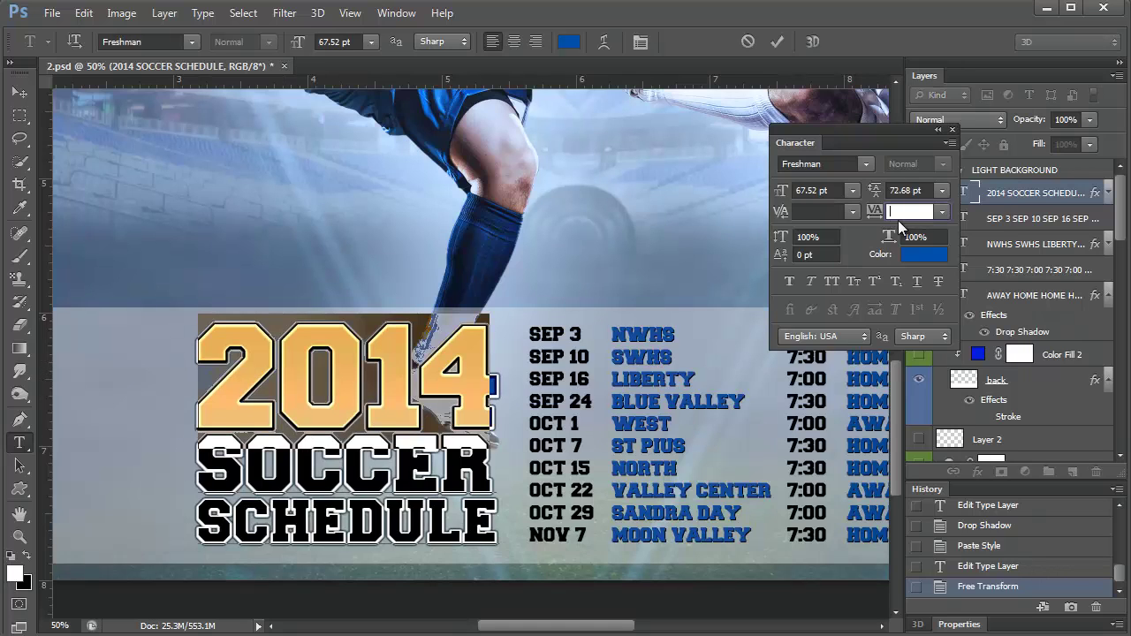
key(Up)
key(Up)
key(Up)
key(Up)
key(Up)
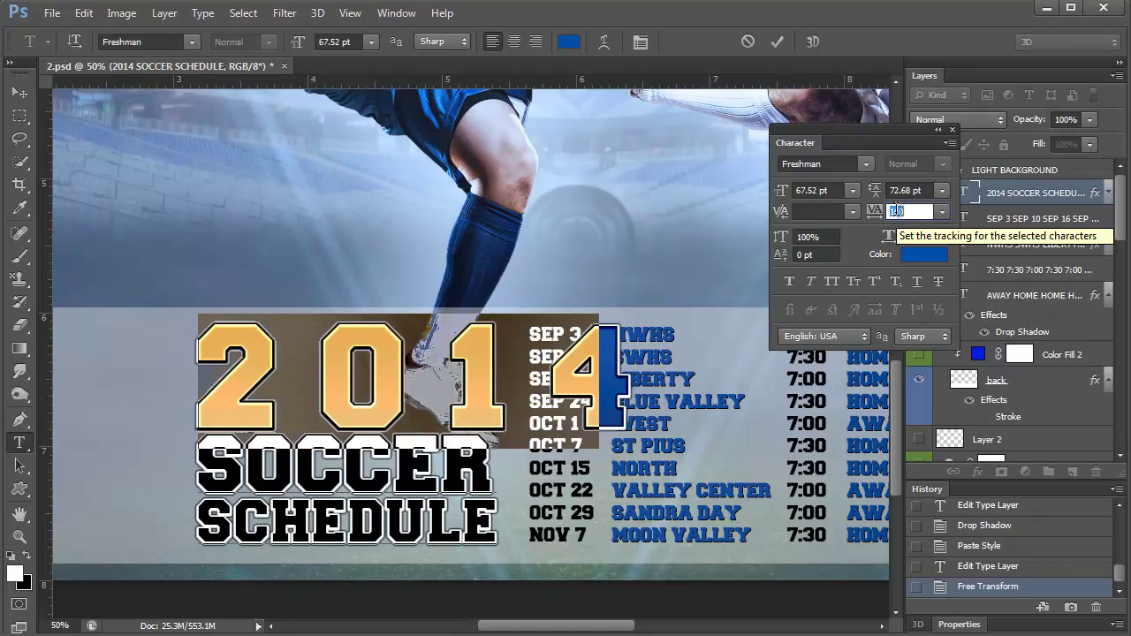
text(-100)
key(Return)
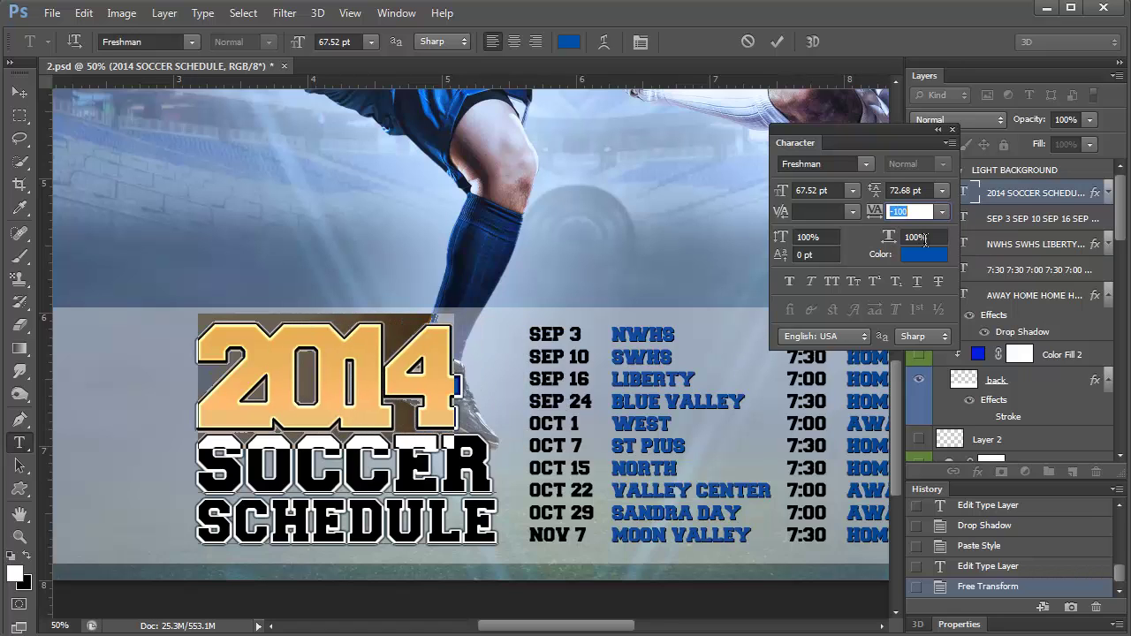
click(395, 13)
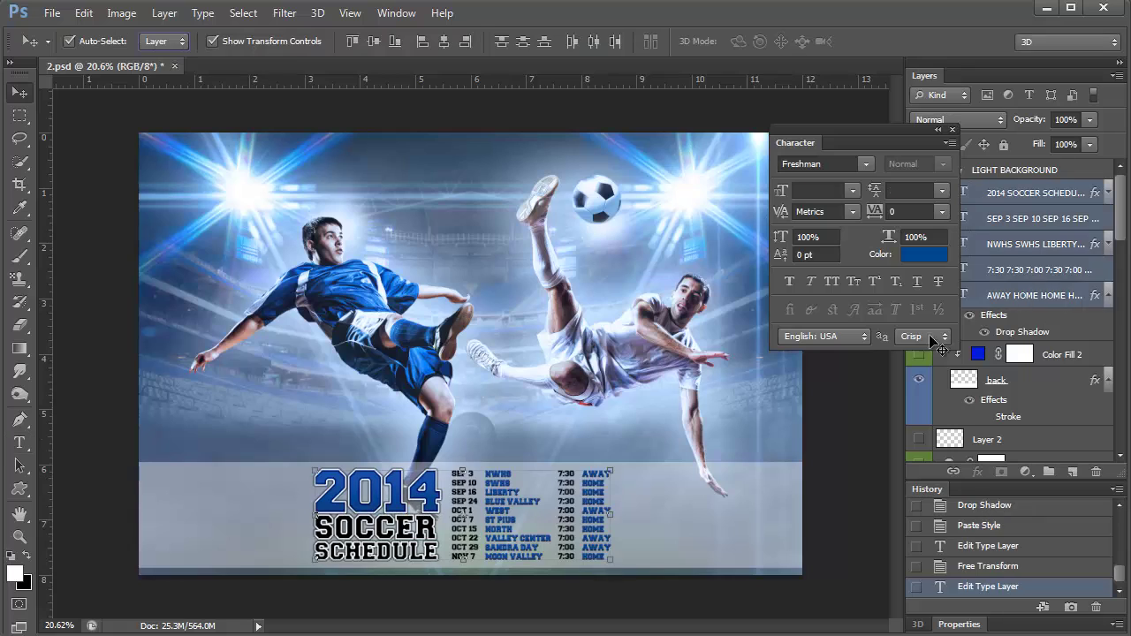
Scale the dates, teams, times and HOME/AWAY layers together to 81.48%.
click(1051, 194)
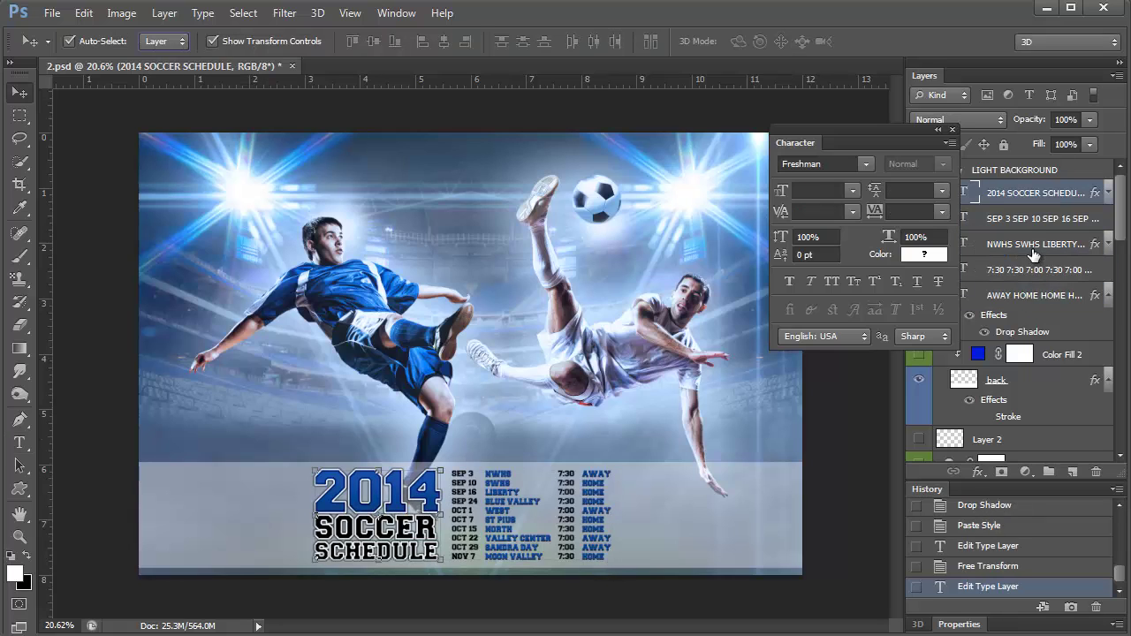
shift+click(1016, 302)
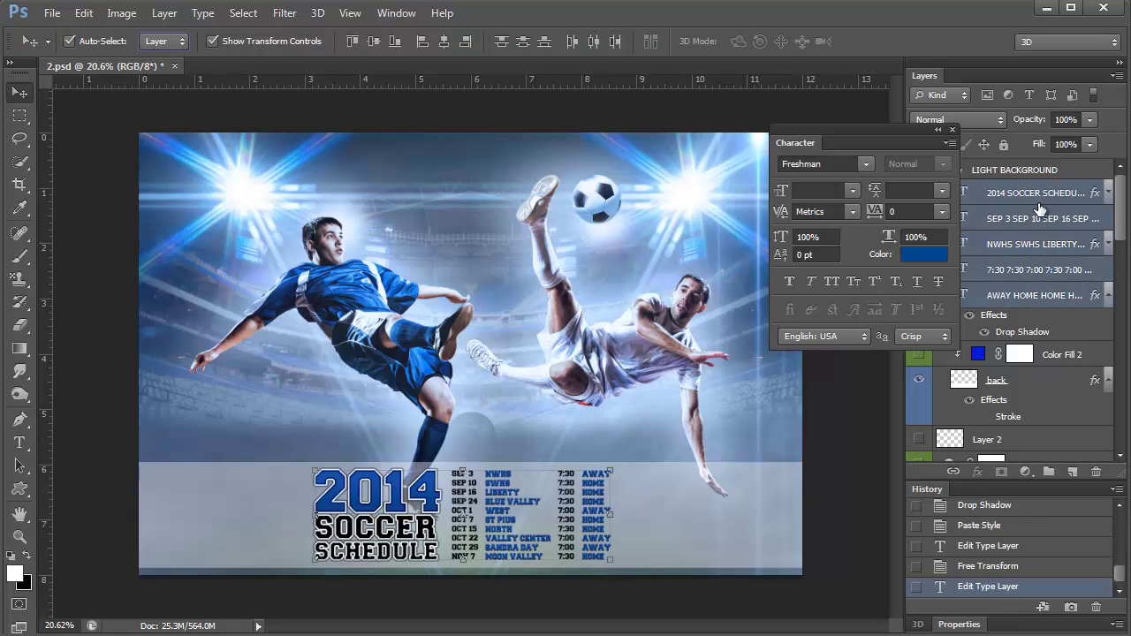
click(1040, 218)
shift+click(1029, 300)
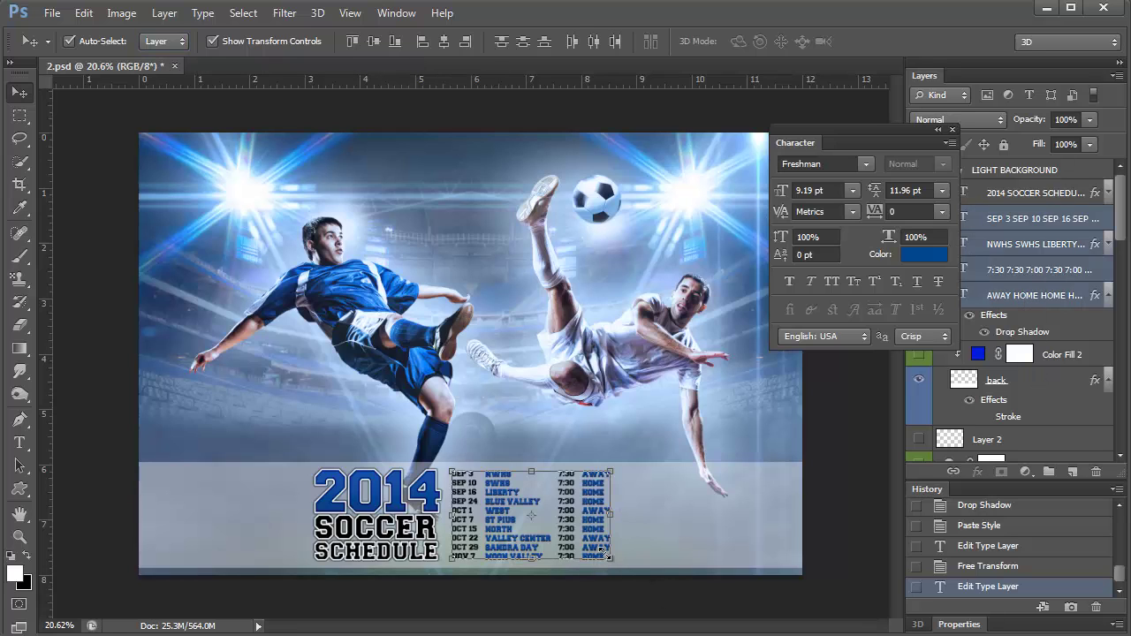
mouse_move(608, 559)
mouse_down()
mouse_move(583, 536)
mouse_move(648, 581)
mouse_move(609, 554)
mouse_up()
key(Return)
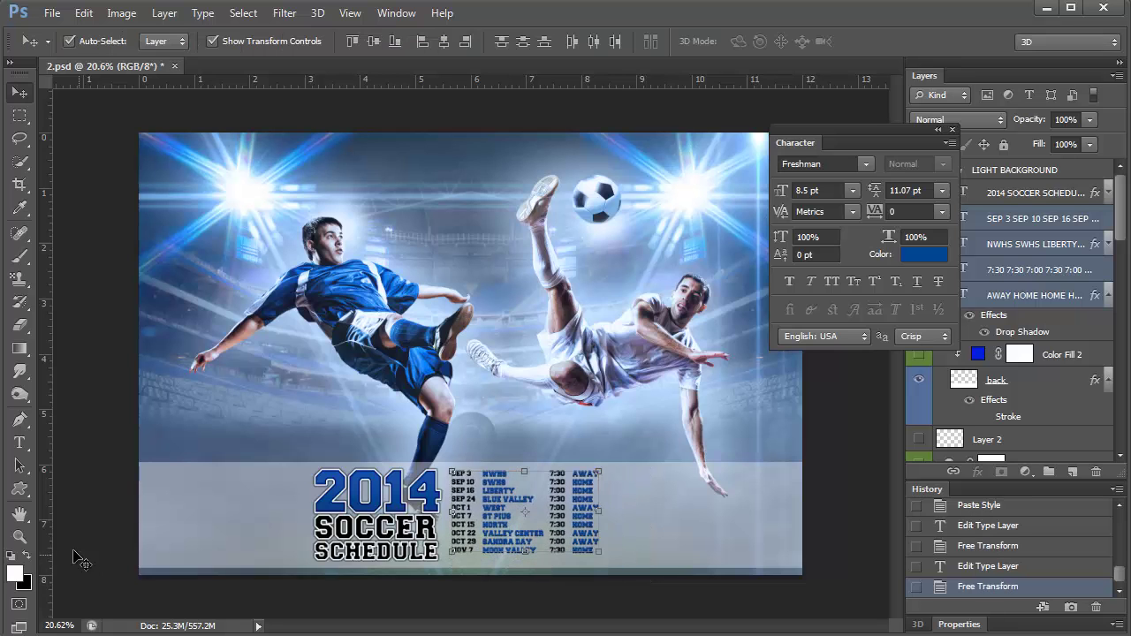
click(20, 442)
click(19, 536)
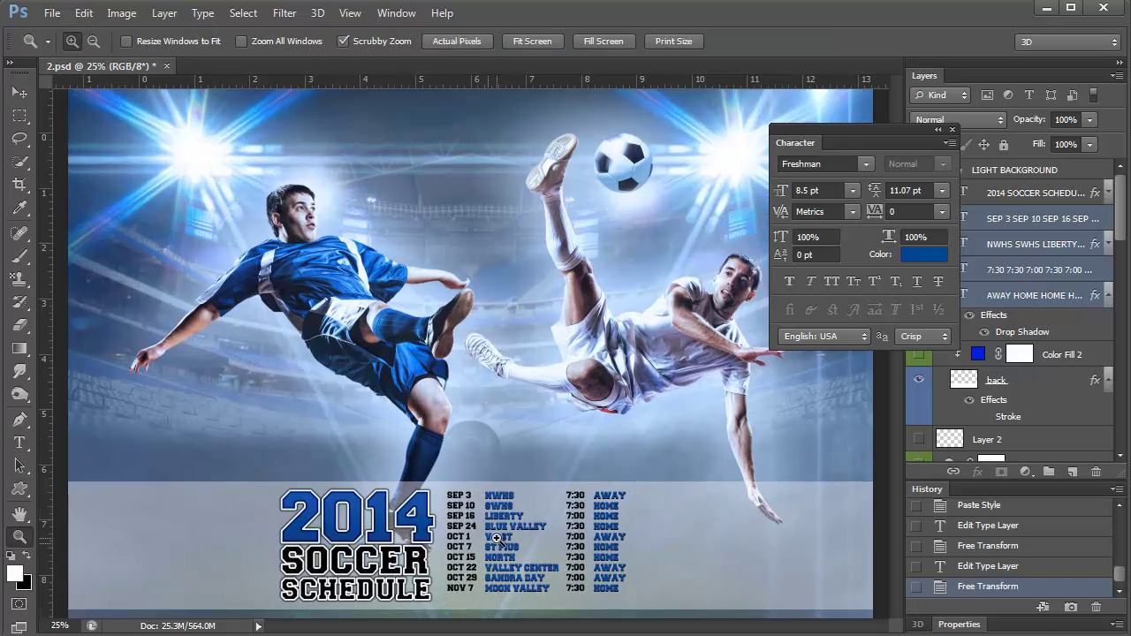
click(511, 534)
Add DEC 8 at the bottom of the dates column.
click(19, 442)
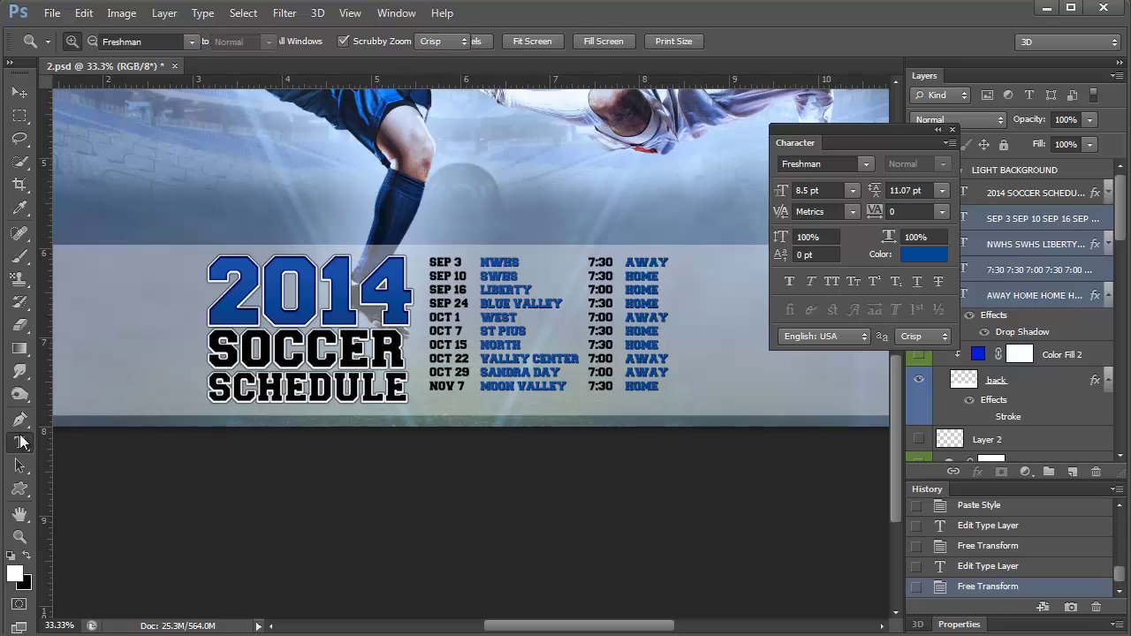
click(462, 388)
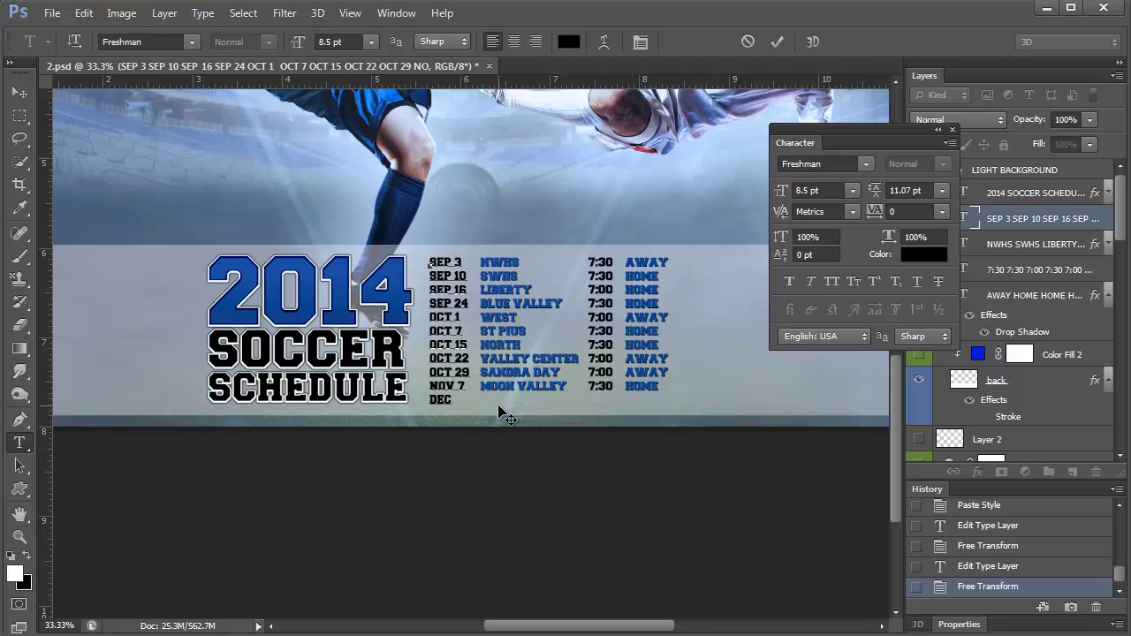
click(946, 440)
Add SWHS as the last opponent in the team names column and fit the poster on screen.
click(1020, 245)
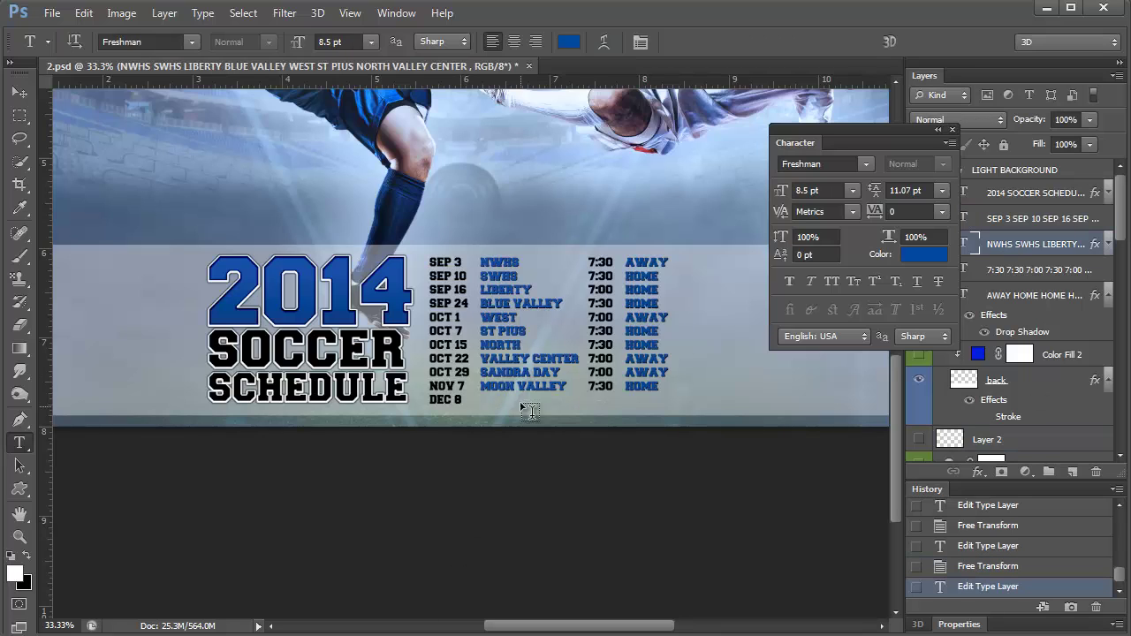
click(526, 380)
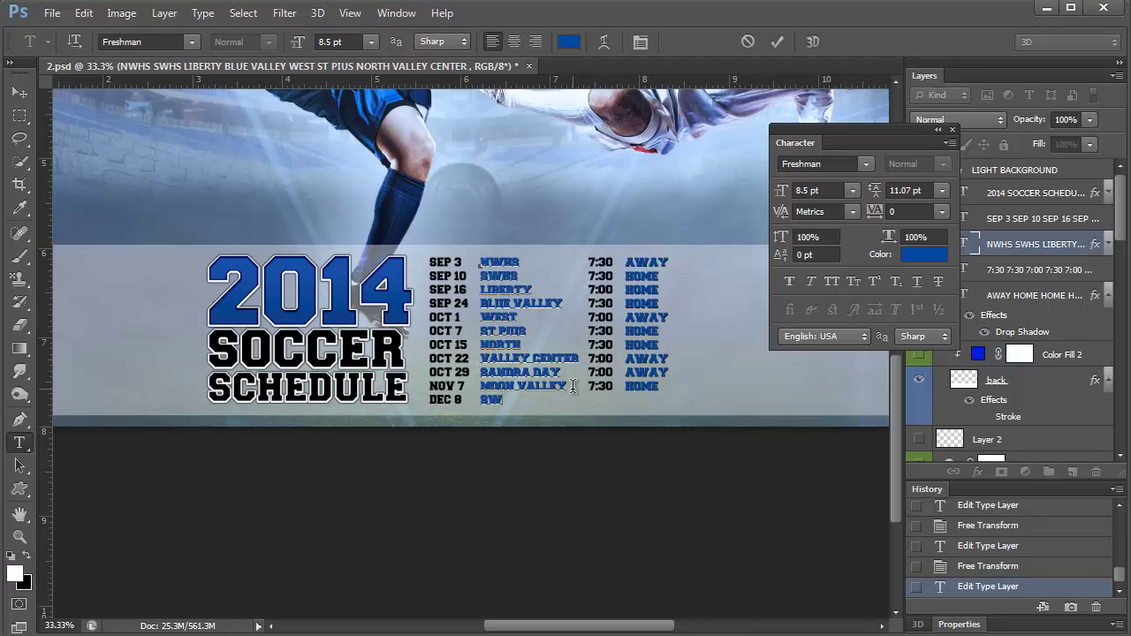
text(HS)
scroll(609, 221, up, 1)
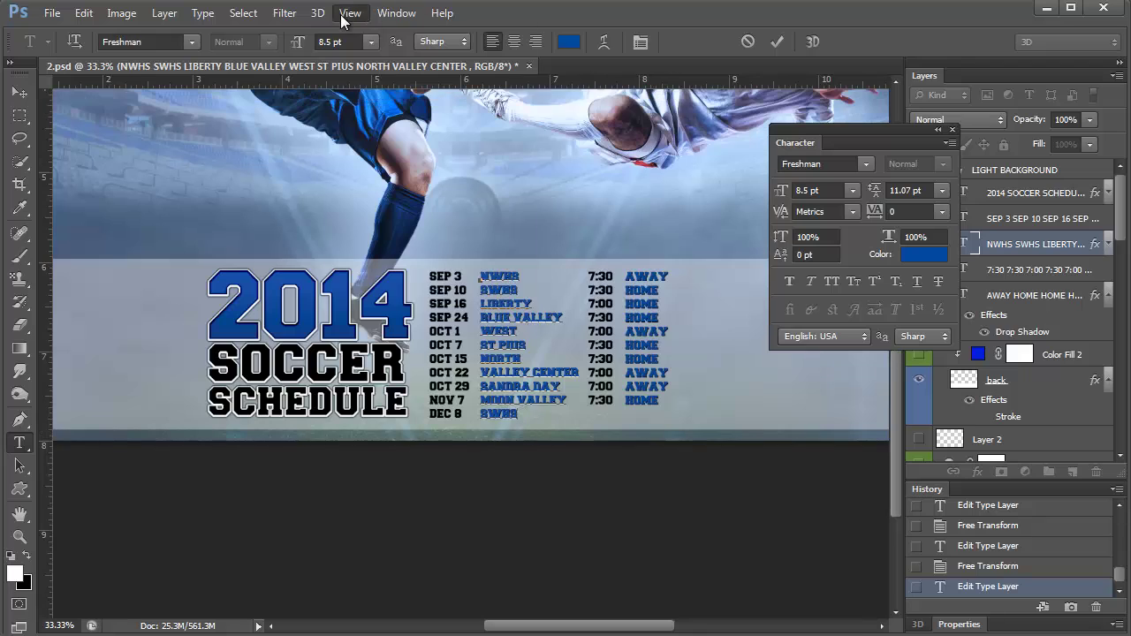
click(343, 19)
key(ctrl+0)
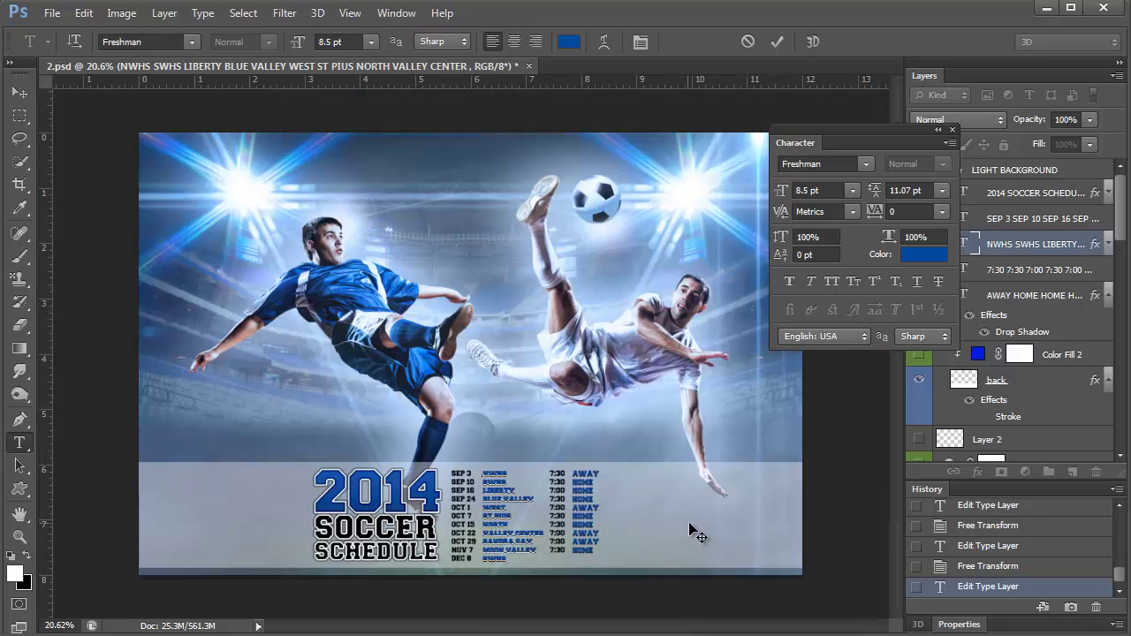
Narrow the translucent backing band from both sides to fit behind the schedule.
click(1016, 394)
key(v)
drag(831, 518, 610, 516)
drag(127, 499, 303, 498)
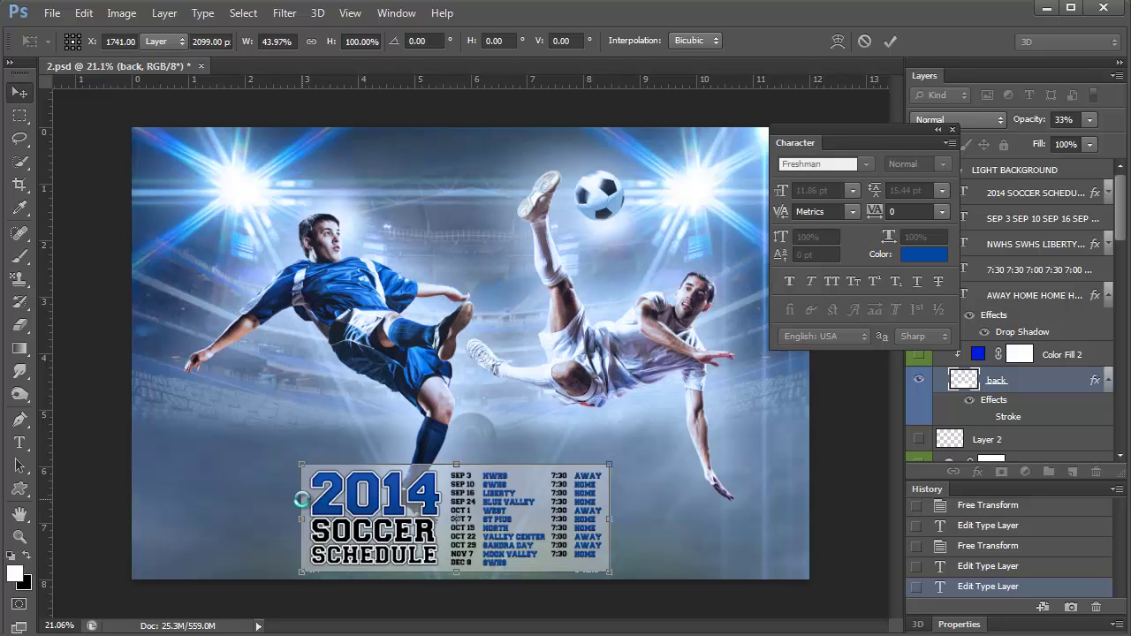
key(Return)
Set Auto-Select to Group and move the schedule block to the poster's lower-right corner.
click(951, 130)
click(161, 40)
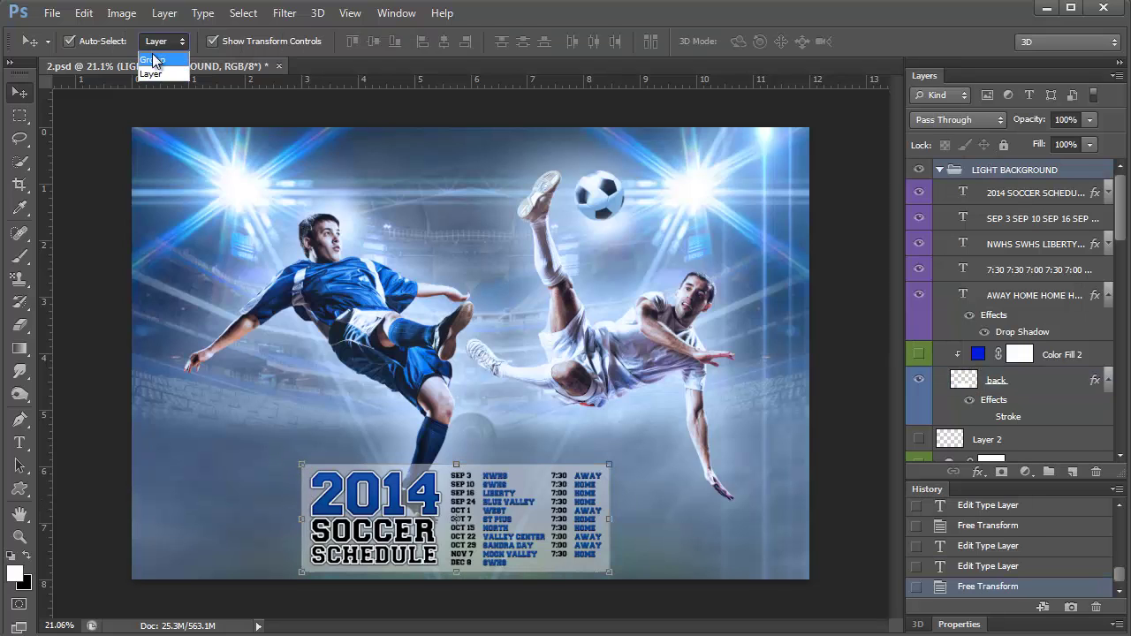
click(152, 60)
drag(458, 513, 644, 501)
click(1035, 193)
Hide every title effect, from Stroke through Inner Shadow down to Drop Shadow.
click(1108, 192)
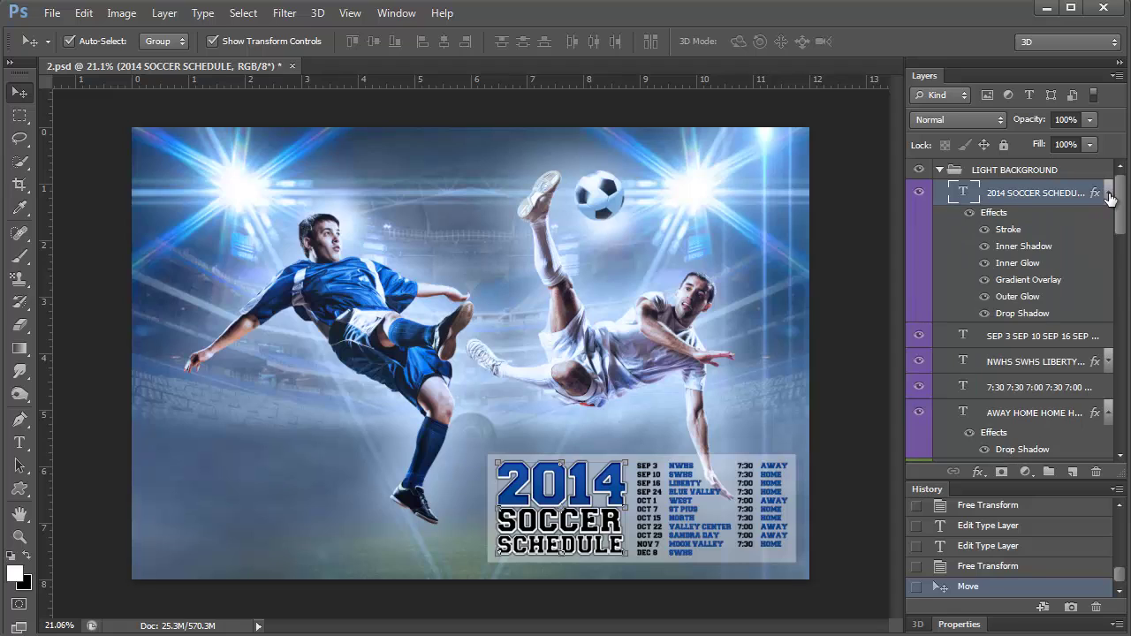
click(984, 230)
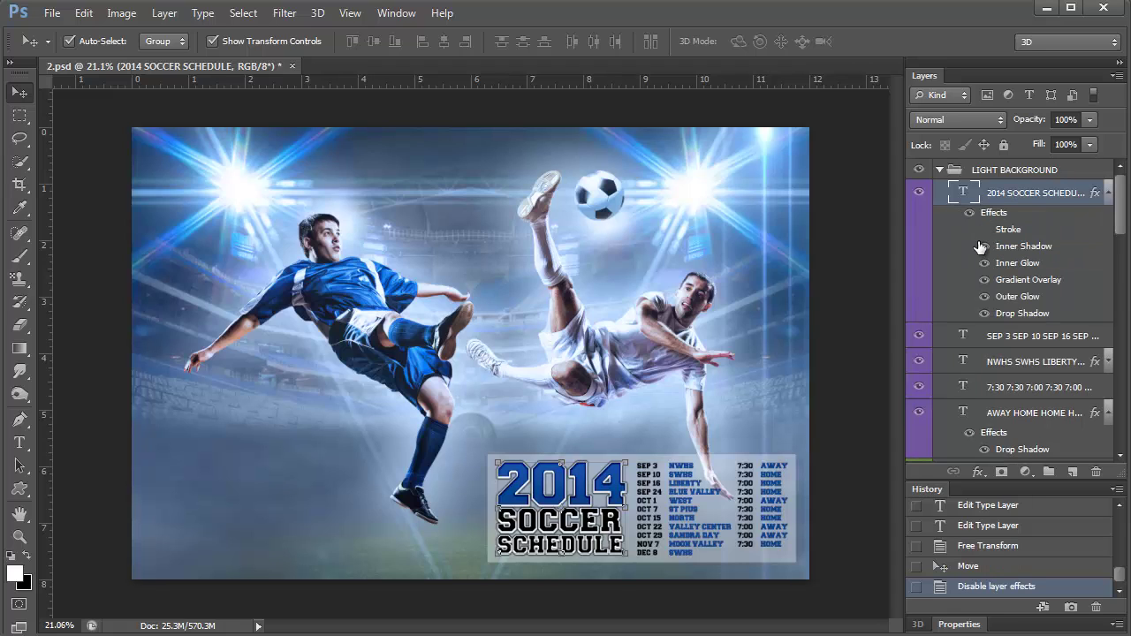
drag(984, 246, 984, 313)
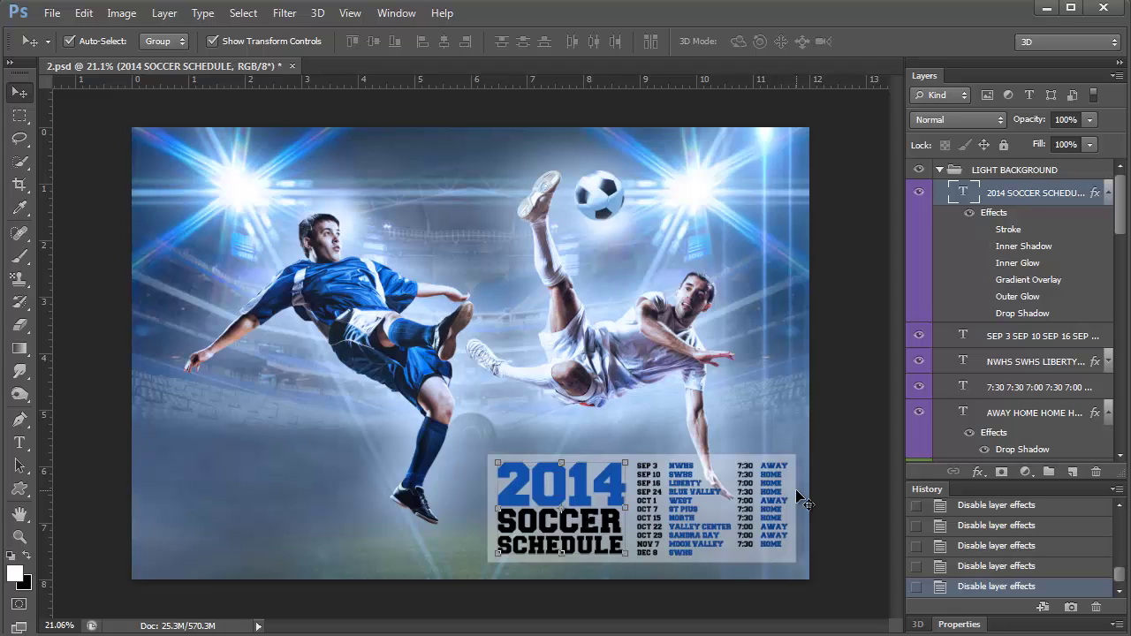